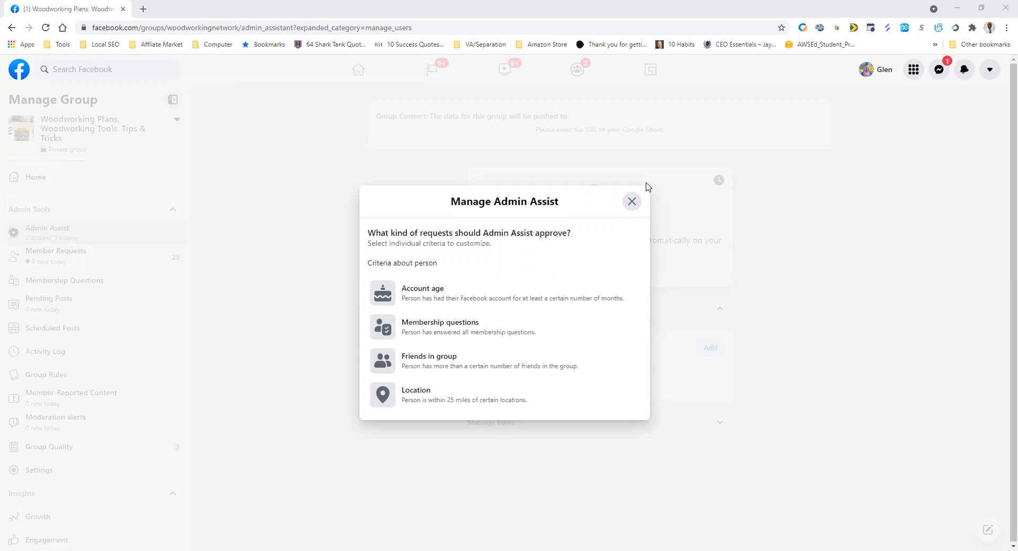
Add a criterion approving member requests from people whose Facebook account is at least 12 months old
click(632, 200)
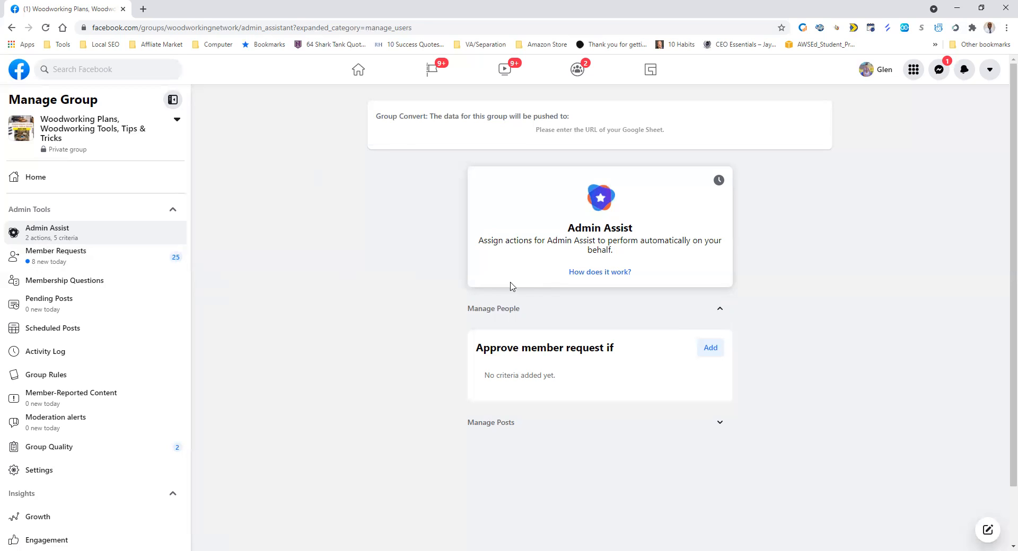
click(711, 347)
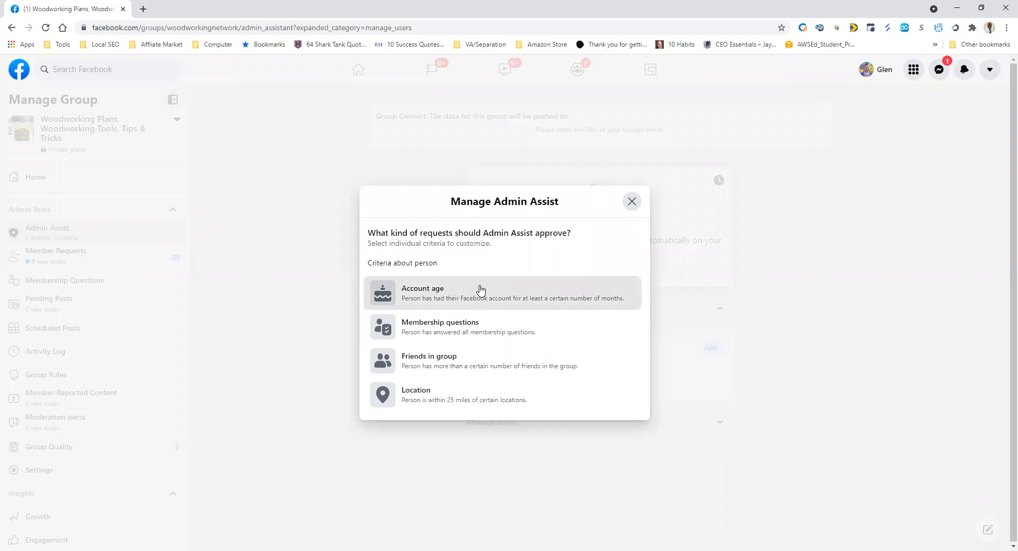
click(481, 290)
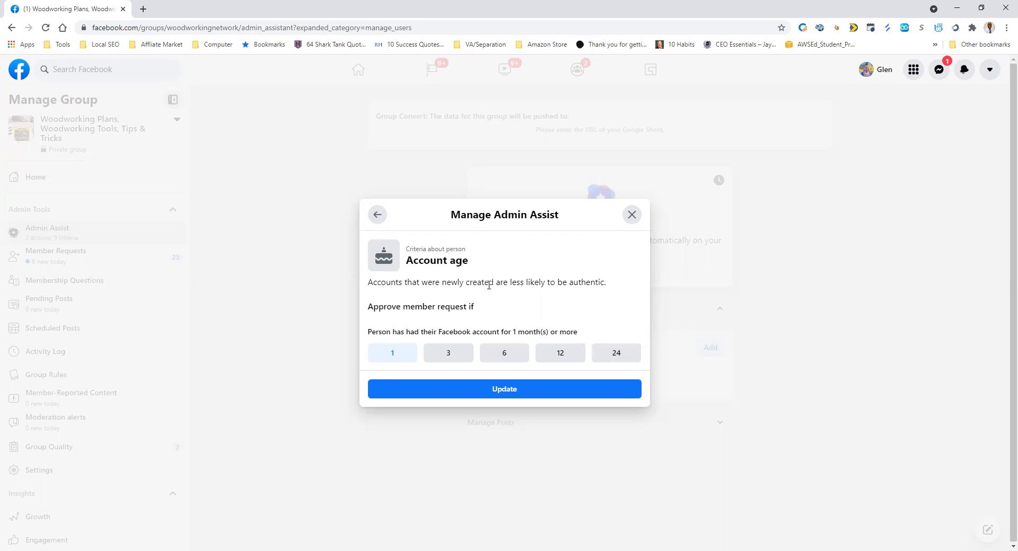
click(544, 360)
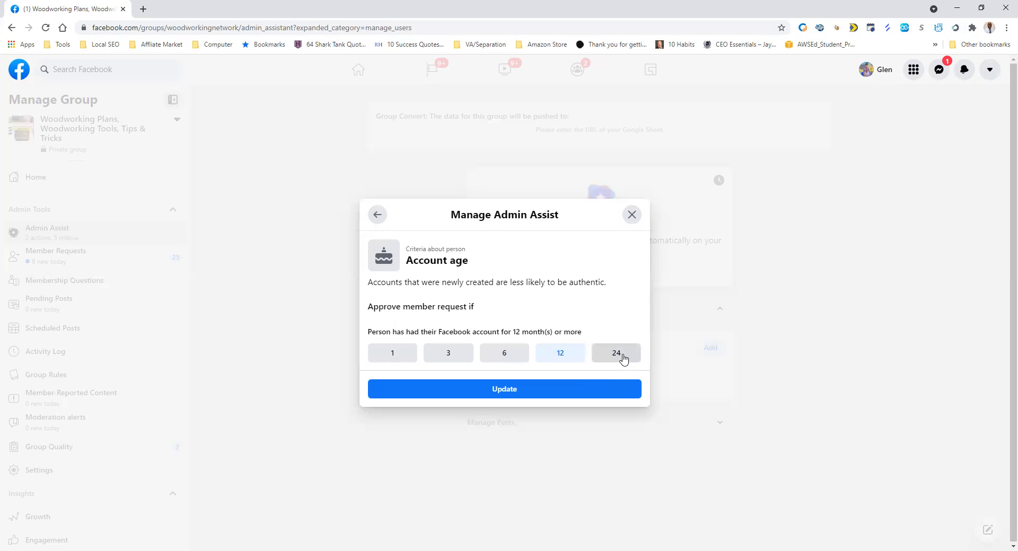
click(563, 395)
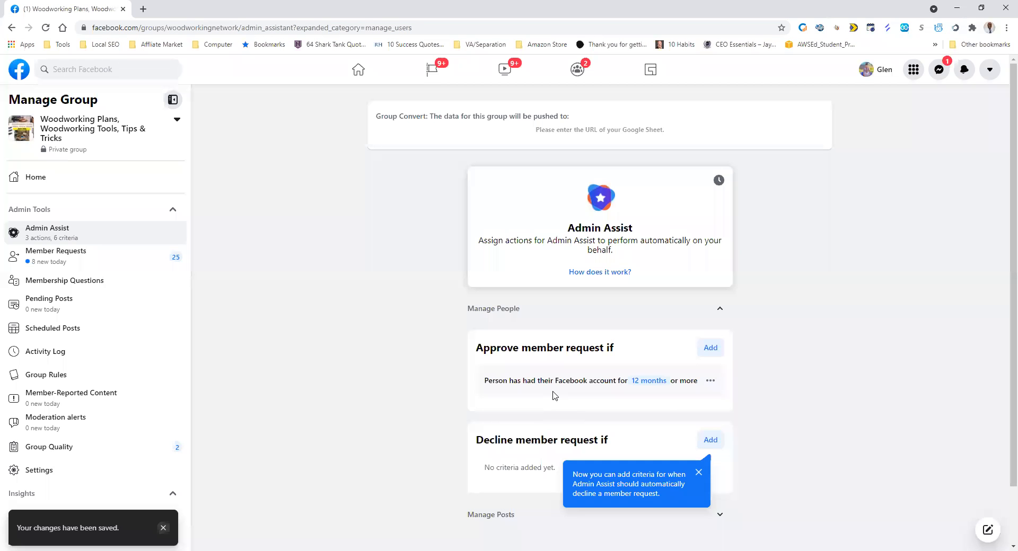
Add a criterion declining member requests from people without a profile picture, viewing its advanced settings before saving
scroll(669, 376, down, 1)
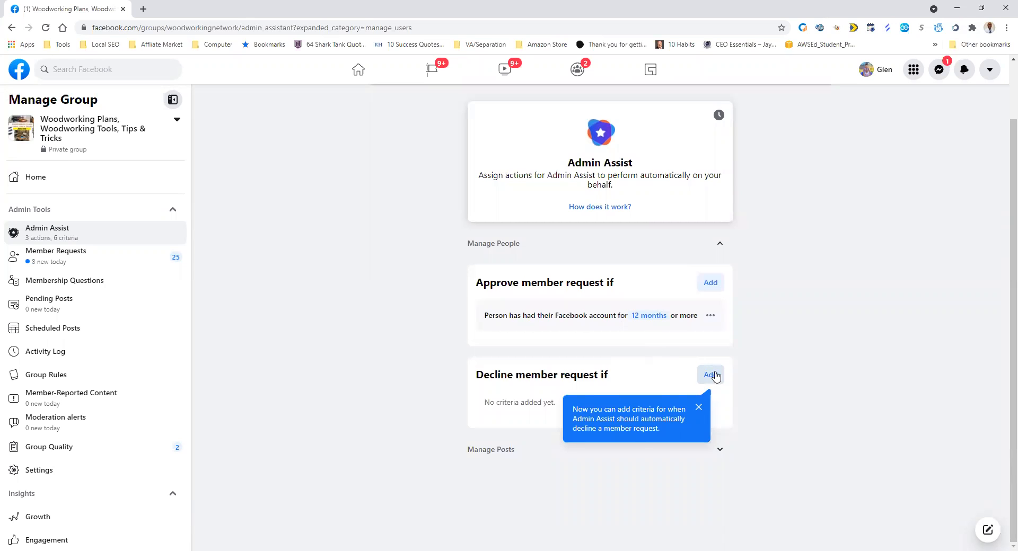
click(709, 375)
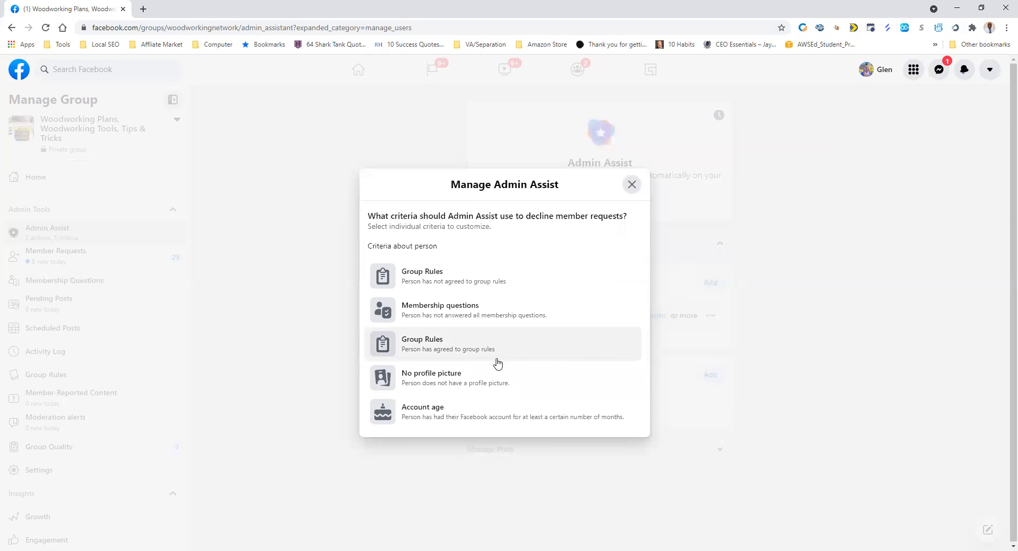
click(467, 378)
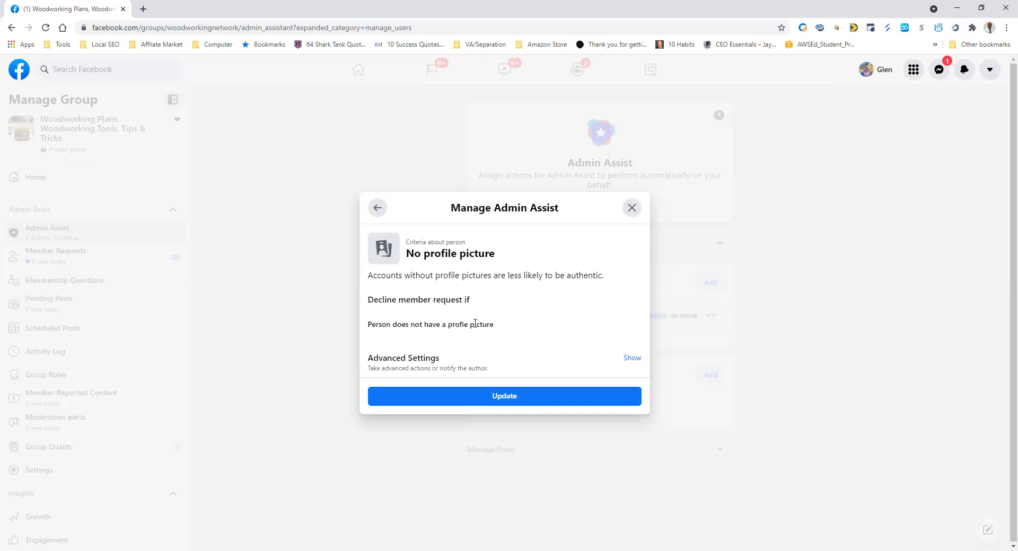
click(631, 359)
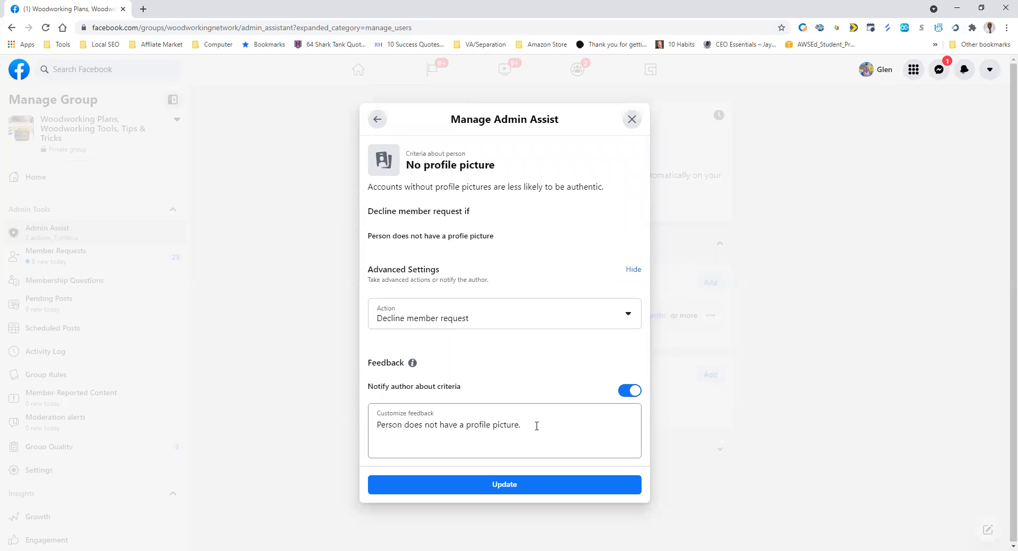
click(503, 484)
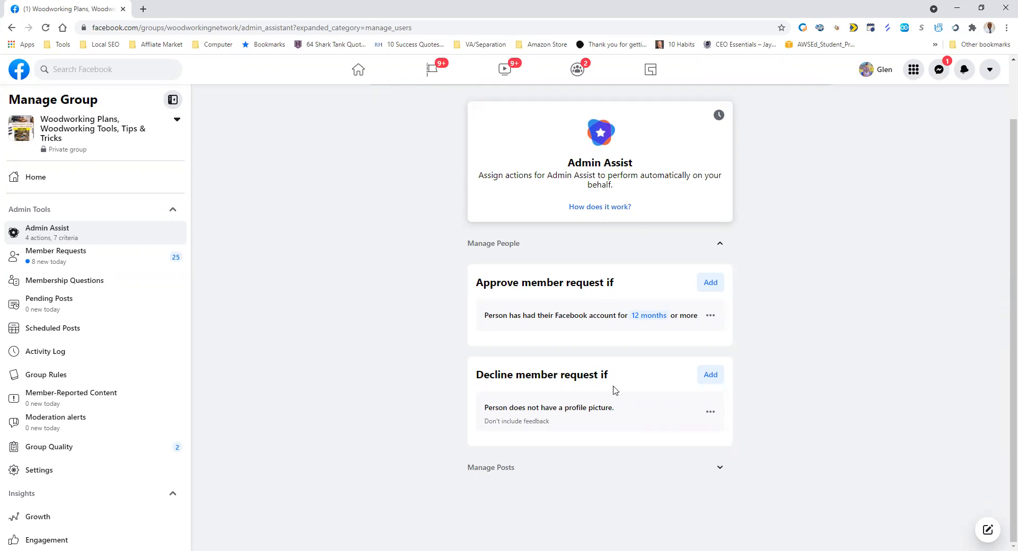
Add a criterion declining people who have not answered all membership questions, with the action Decline member request
click(705, 377)
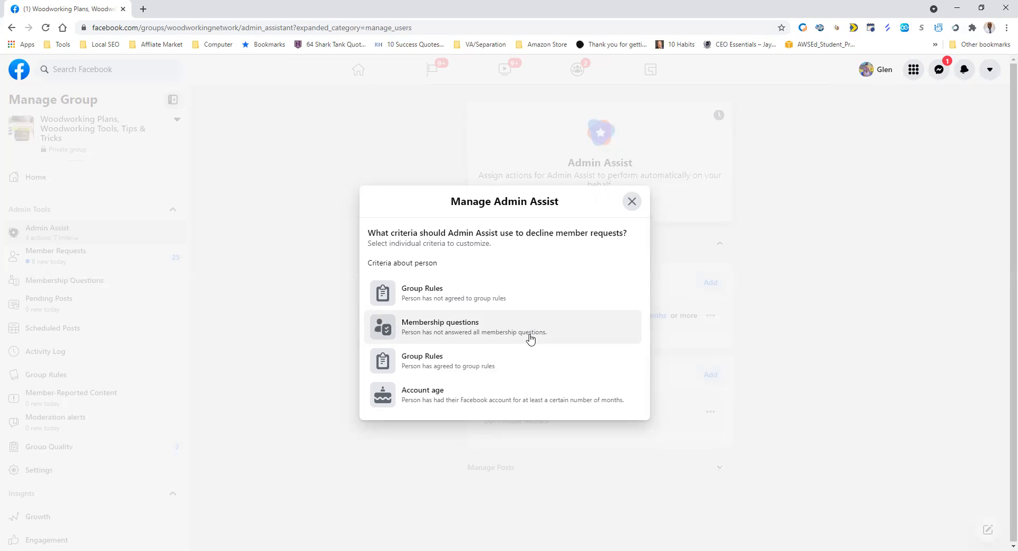
click(530, 339)
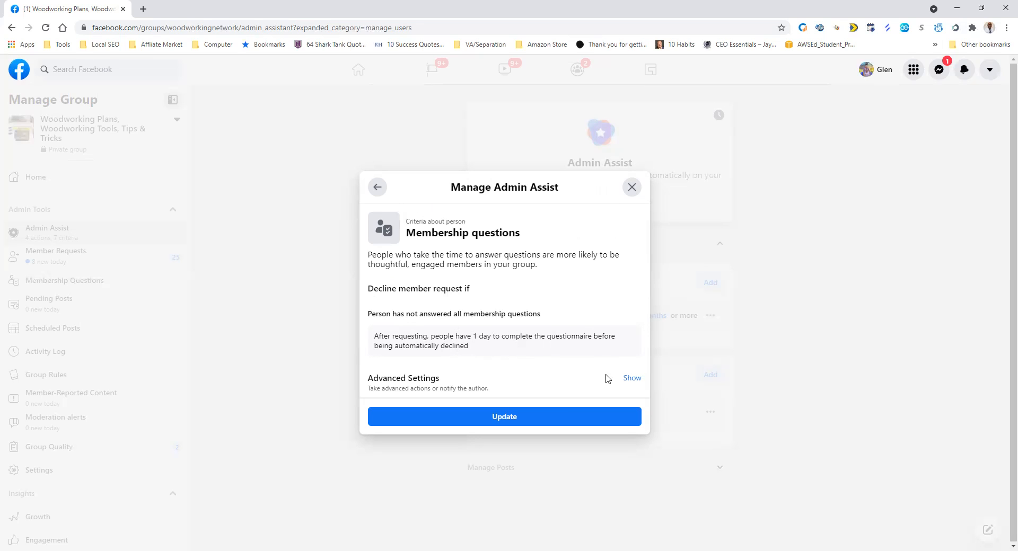
click(632, 379)
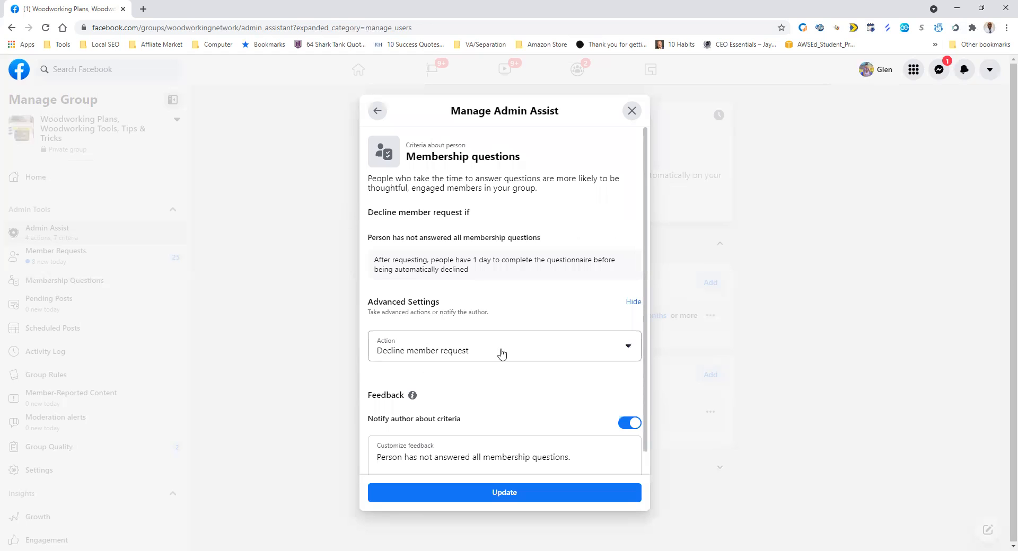
scroll(500, 387, down, 1)
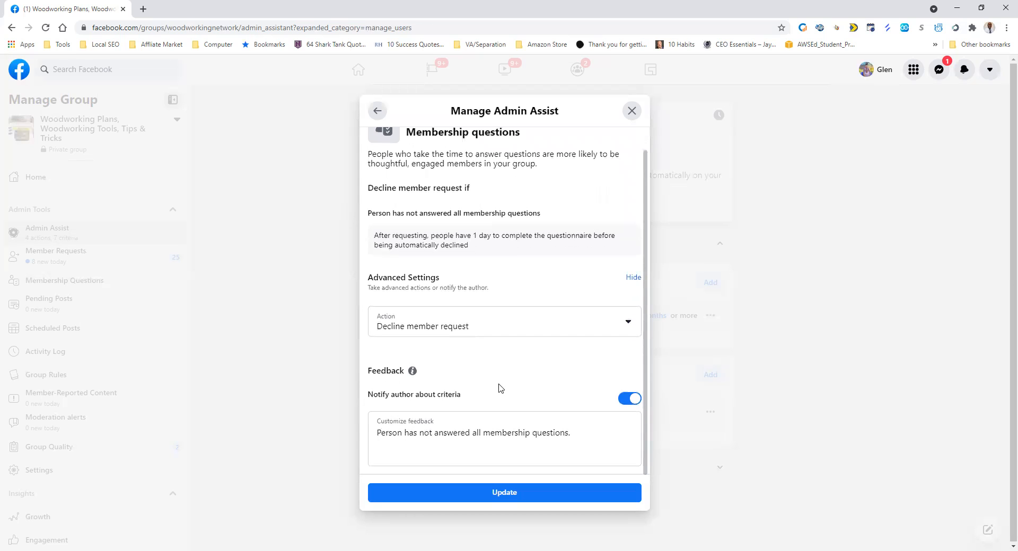
click(561, 332)
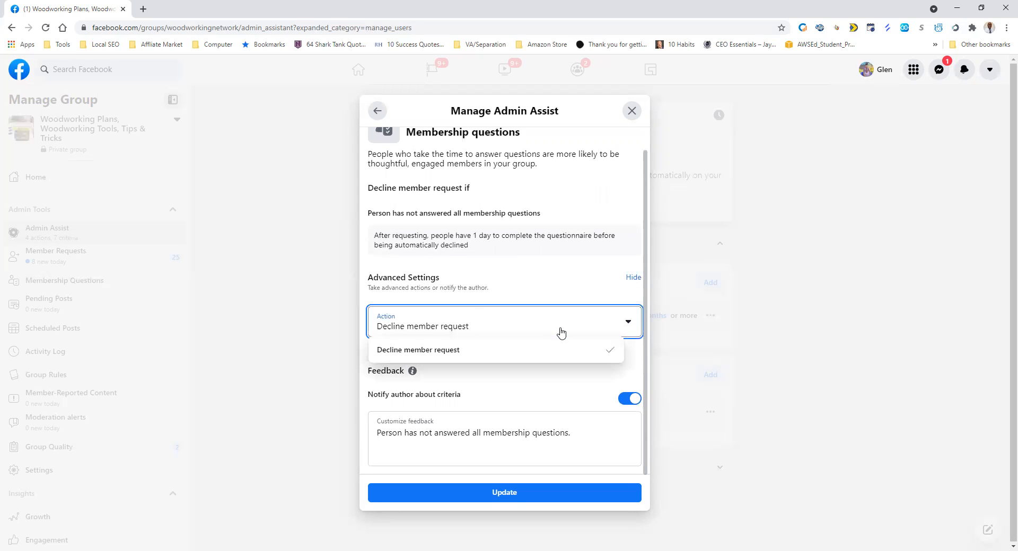
click(524, 352)
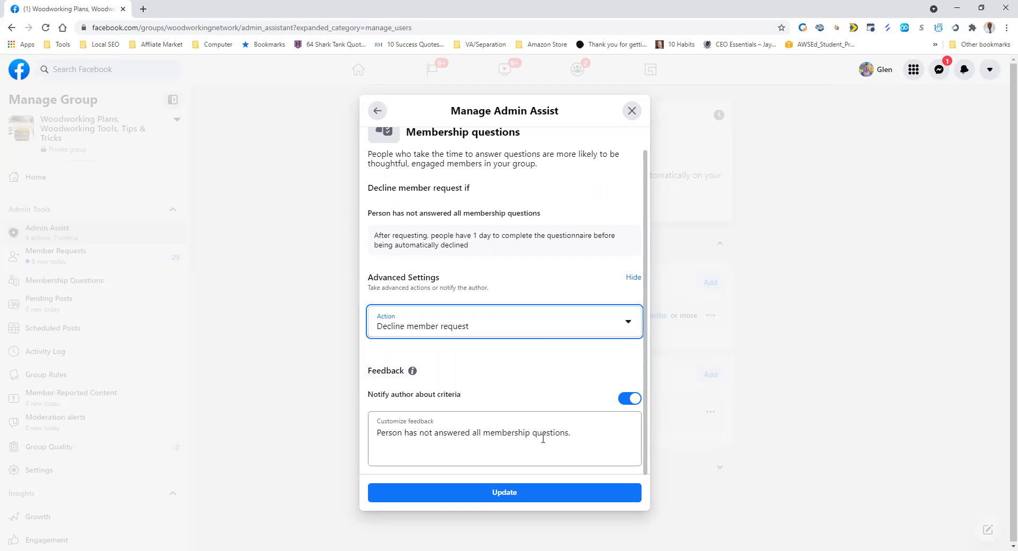
click(499, 493)
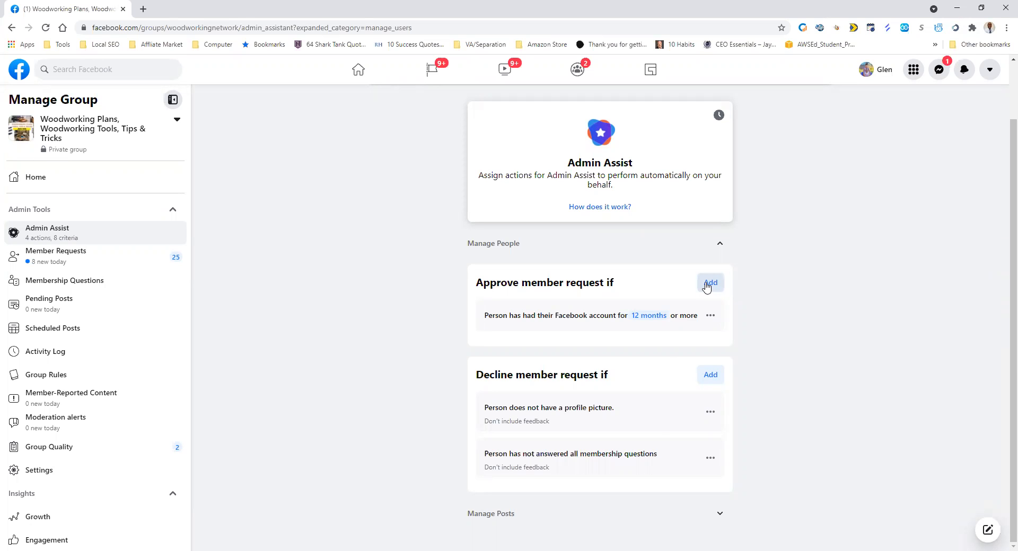
Set up a location criterion for approving member requests from people within 25 miles of Houston, Texas
click(706, 284)
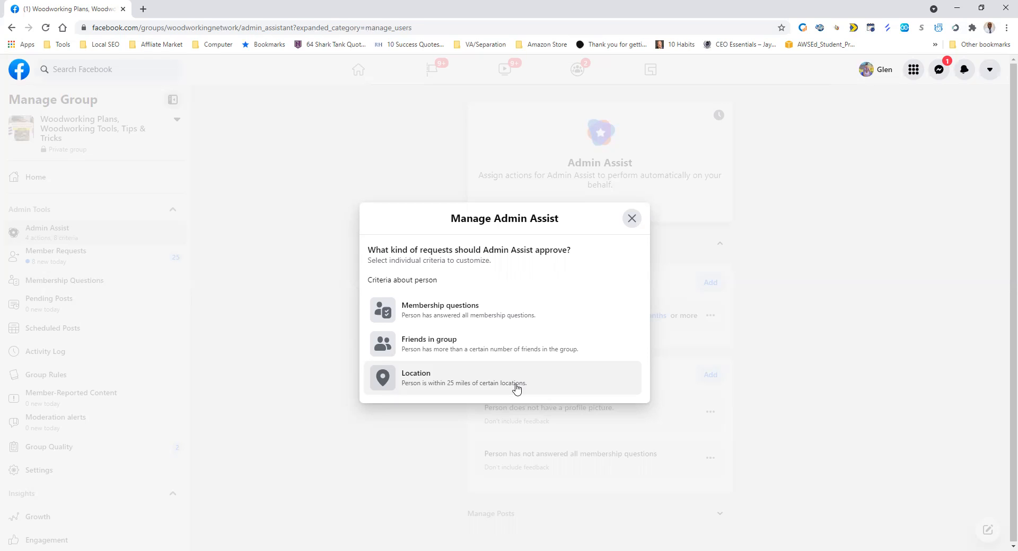
click(517, 389)
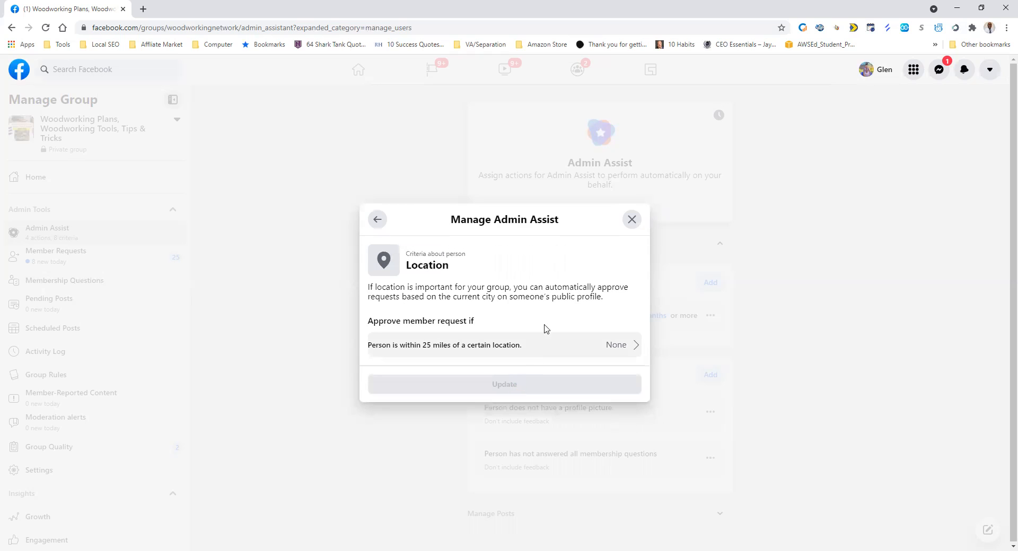
click(520, 347)
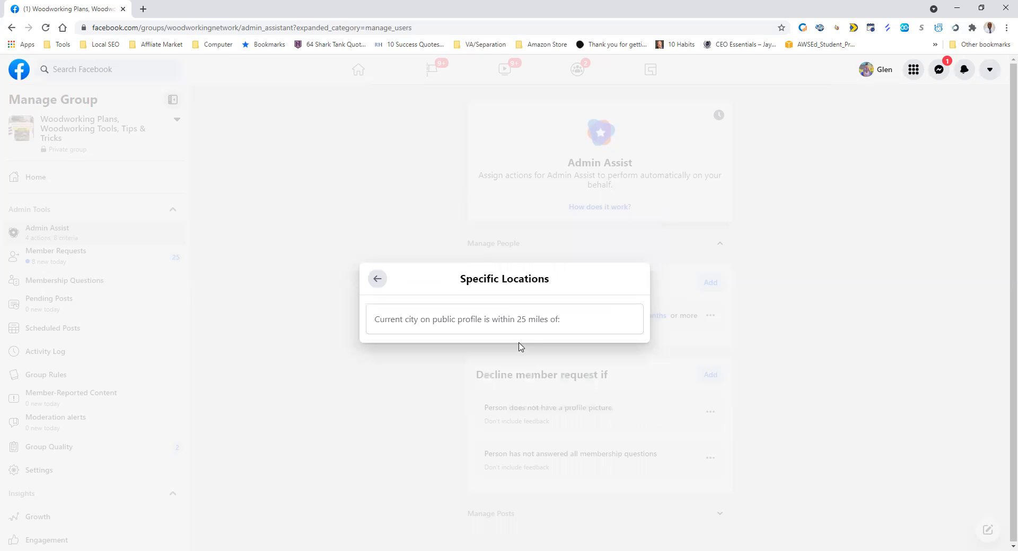
click(522, 321)
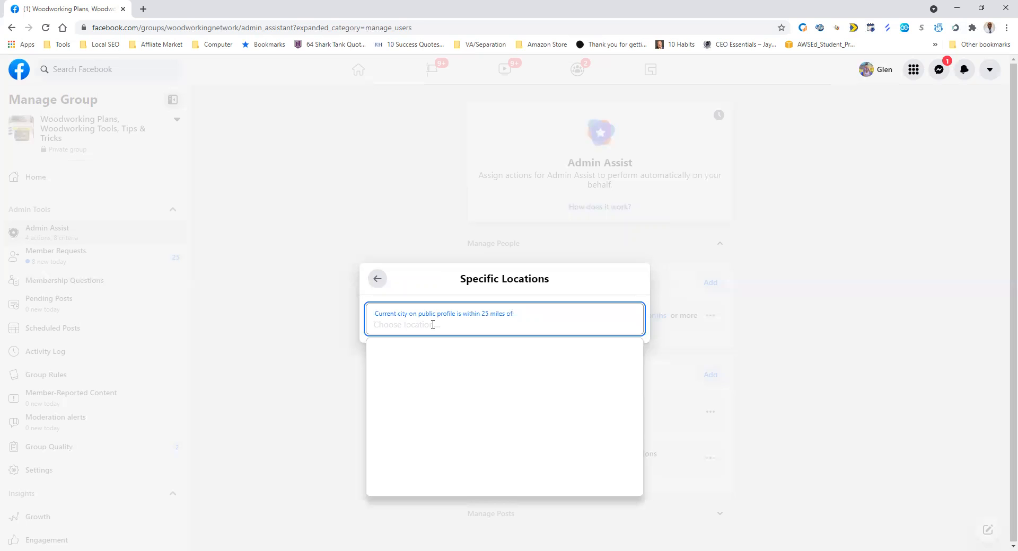
click(379, 281)
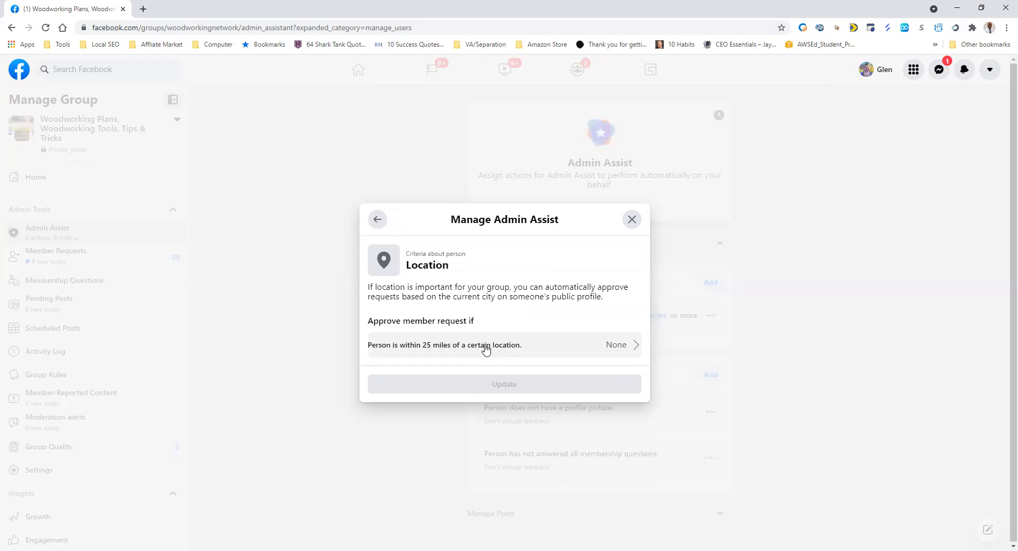
click(485, 346)
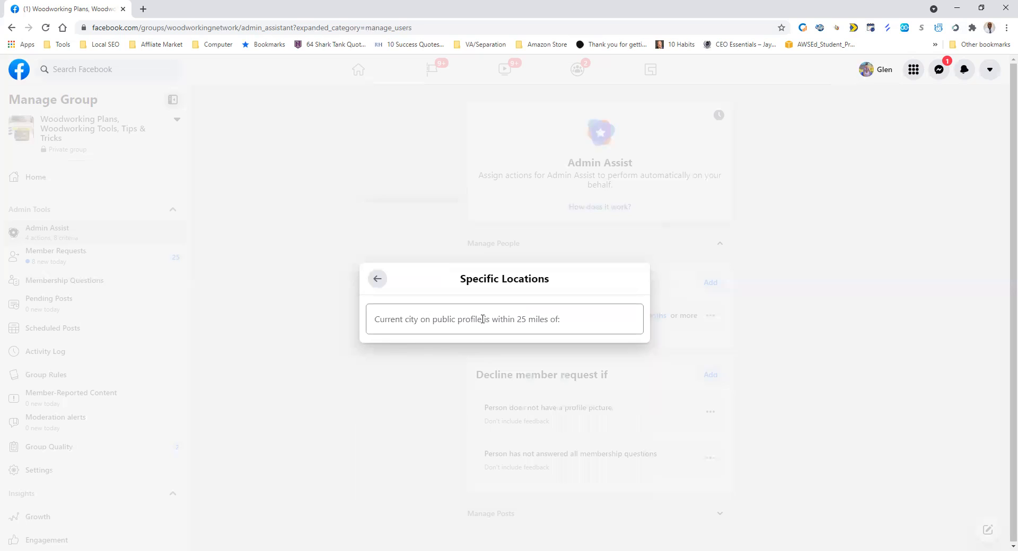
click(501, 315)
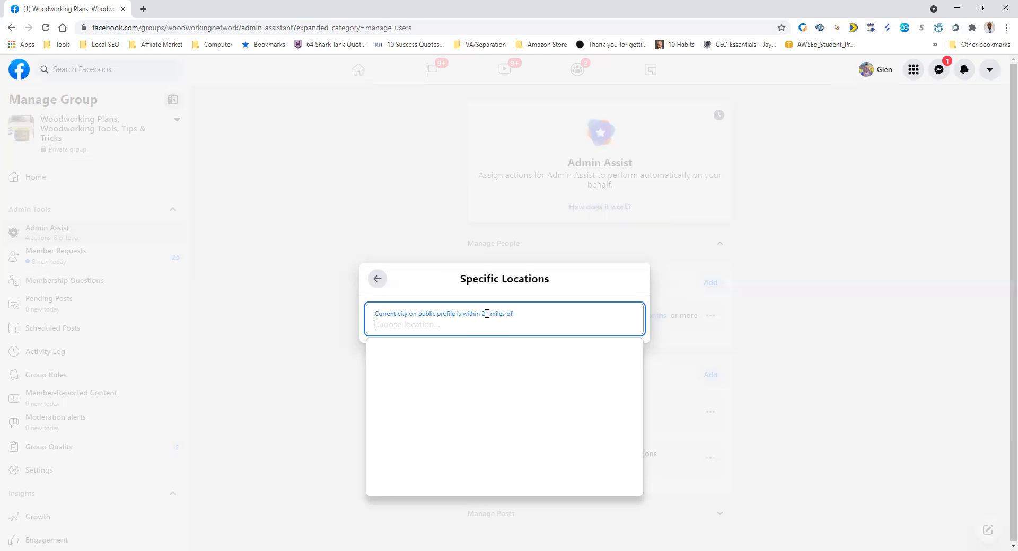
text(tex)
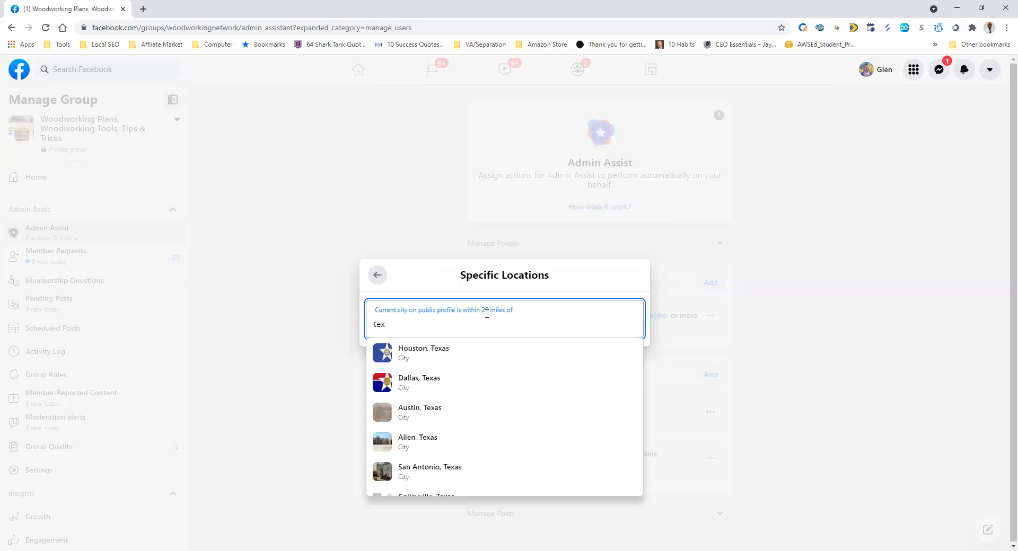
click(470, 352)
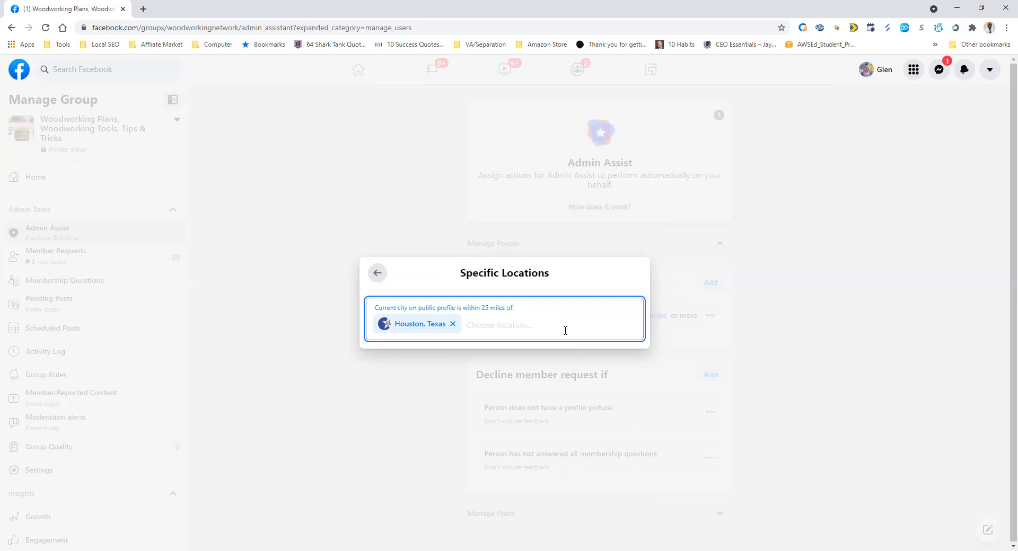
click(482, 326)
click(378, 273)
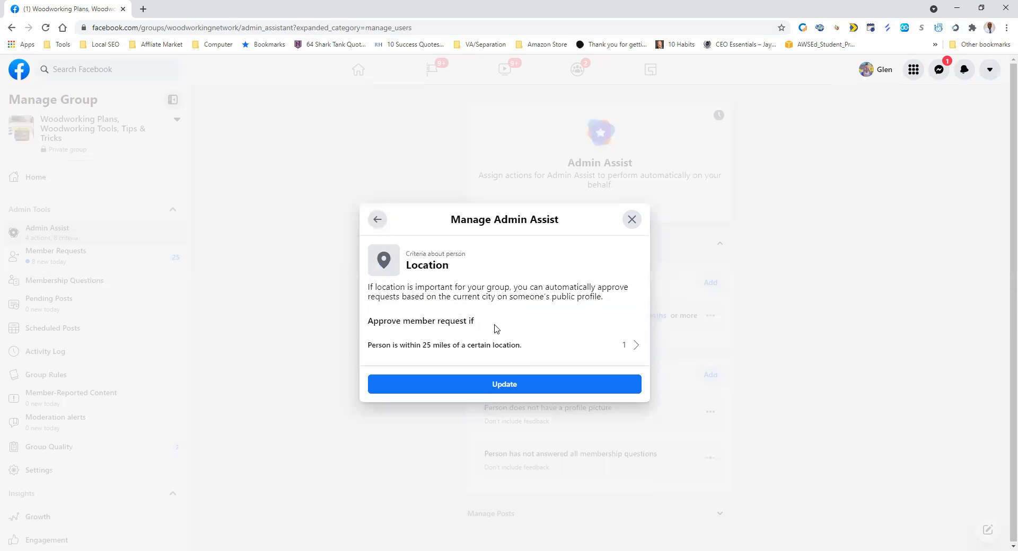
Review the specific location chosen for the approval criterion and save the criterion
click(608, 345)
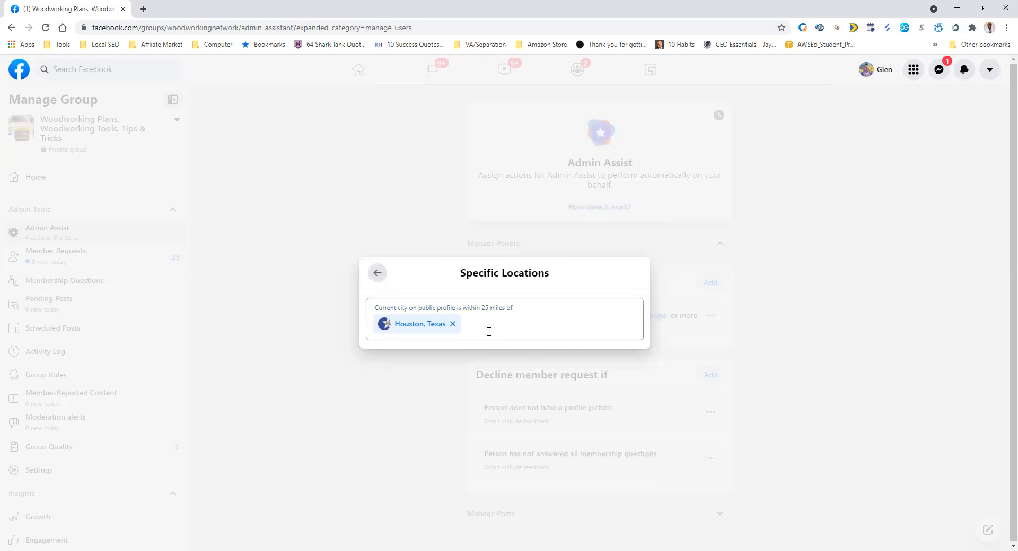
click(377, 273)
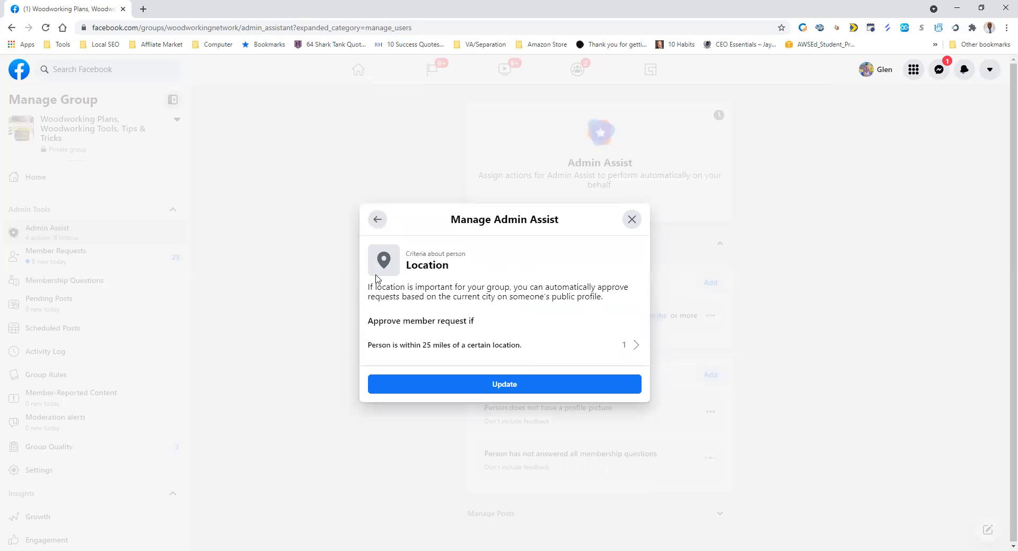
click(535, 350)
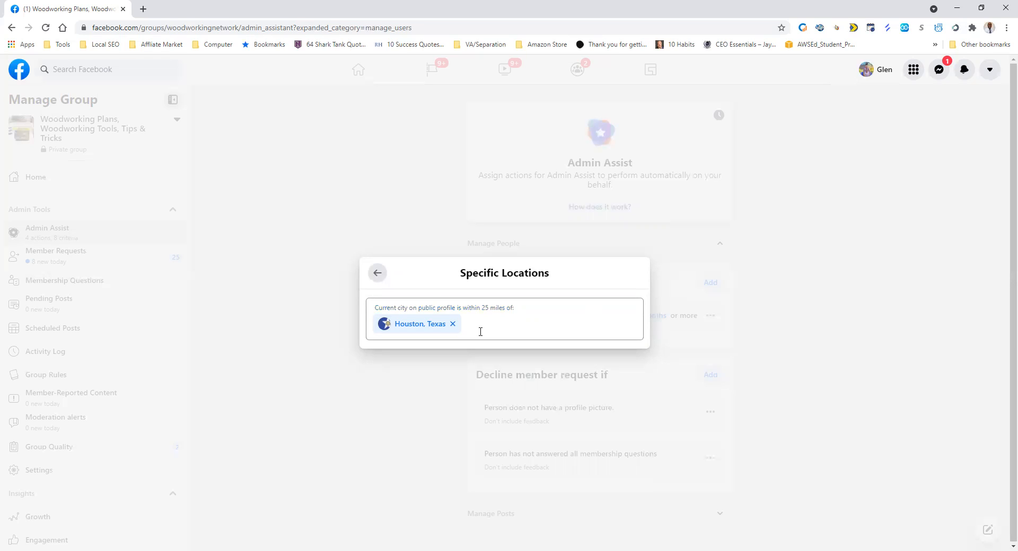
click(382, 275)
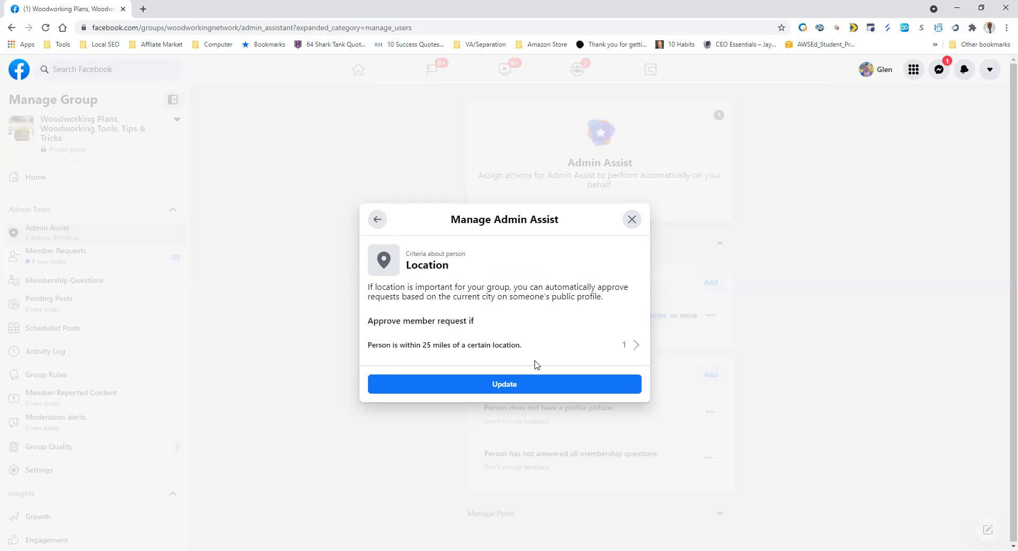
click(549, 347)
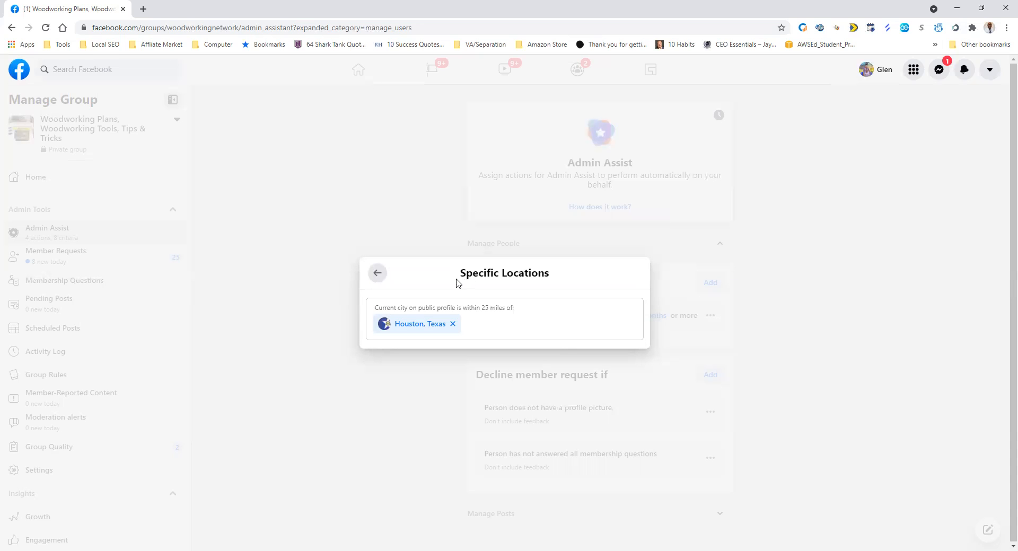
click(378, 273)
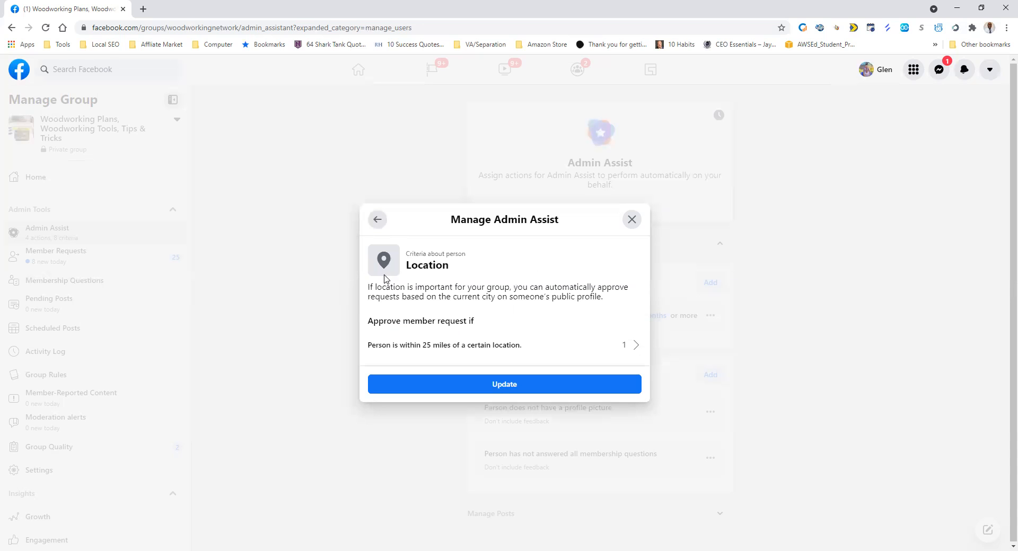
click(504, 391)
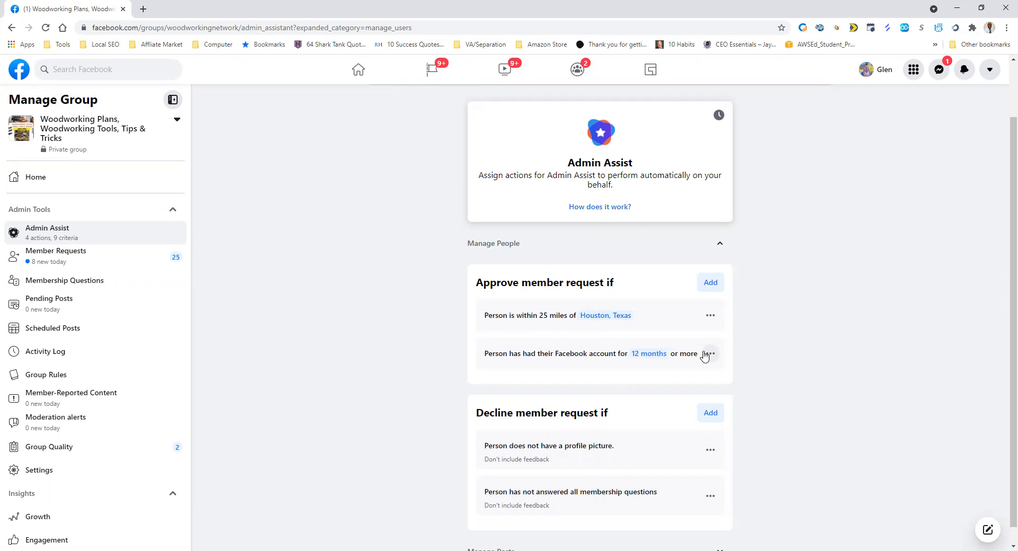
Add a criterion approving member requests from people who have answered all membership questions
click(707, 288)
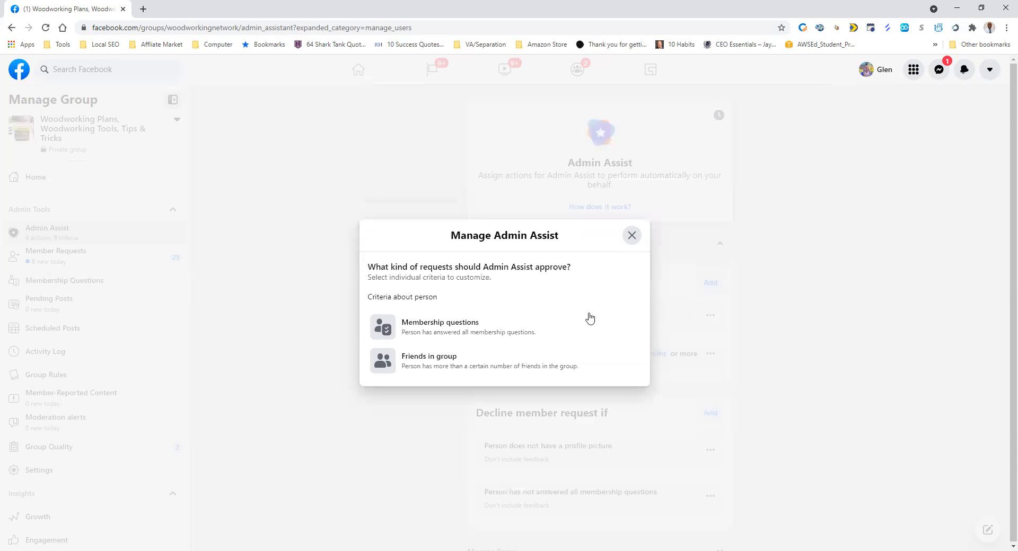
click(464, 333)
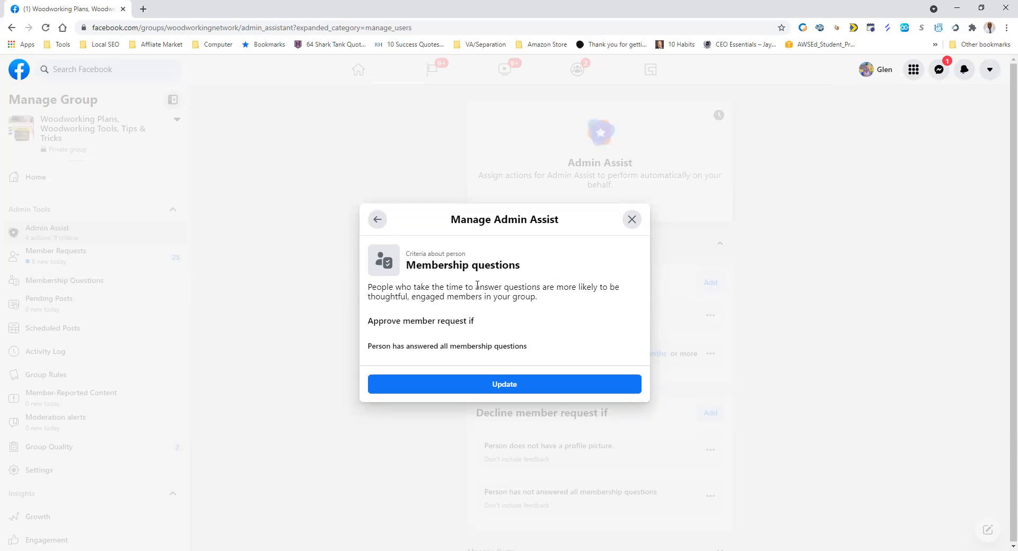
click(490, 382)
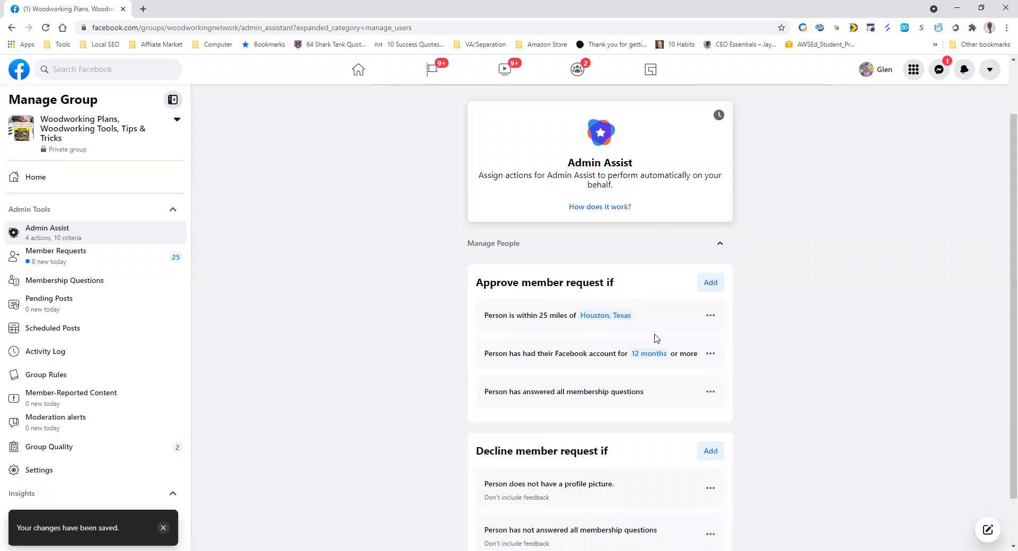
scroll(687, 380, down, 1)
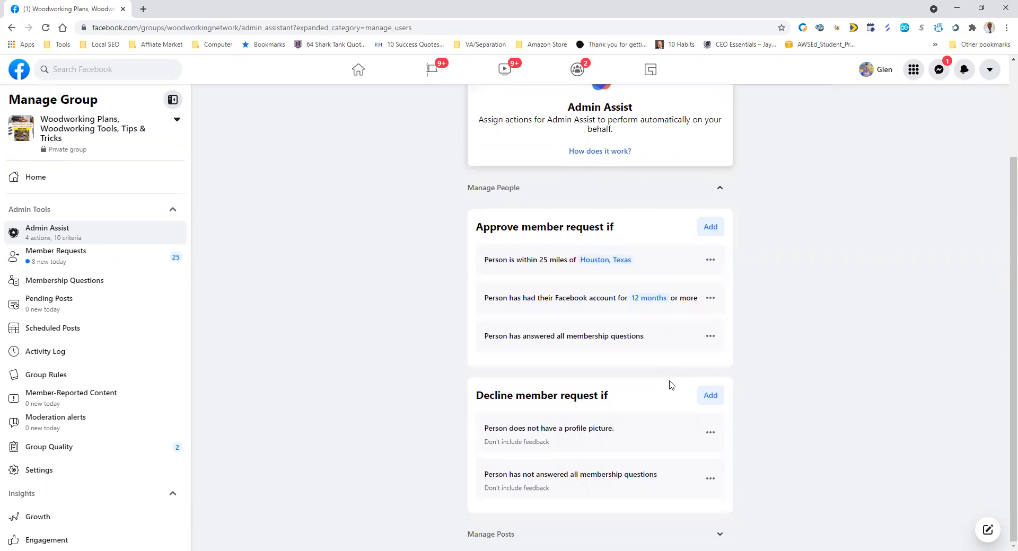
Delete the approval criterion for people who have answered all membership questions
click(710, 336)
click(560, 336)
click(710, 336)
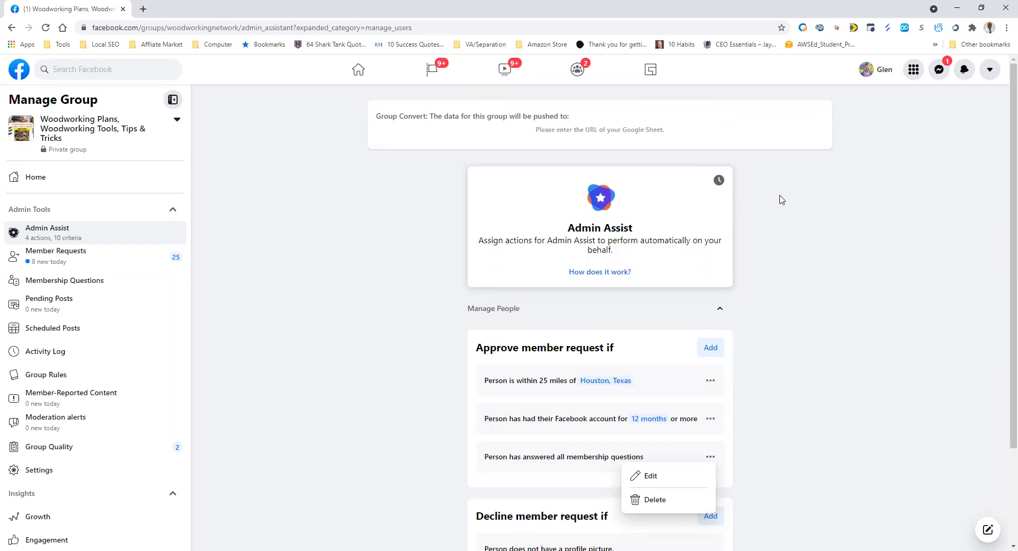
scroll(720, 344, down, 2)
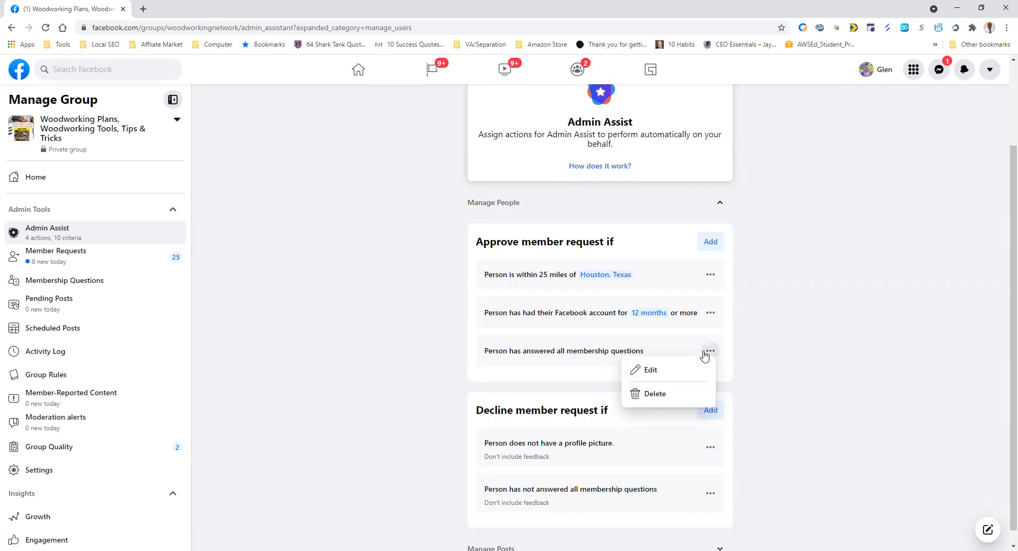
click(755, 342)
scroll(720, 336, up, 2)
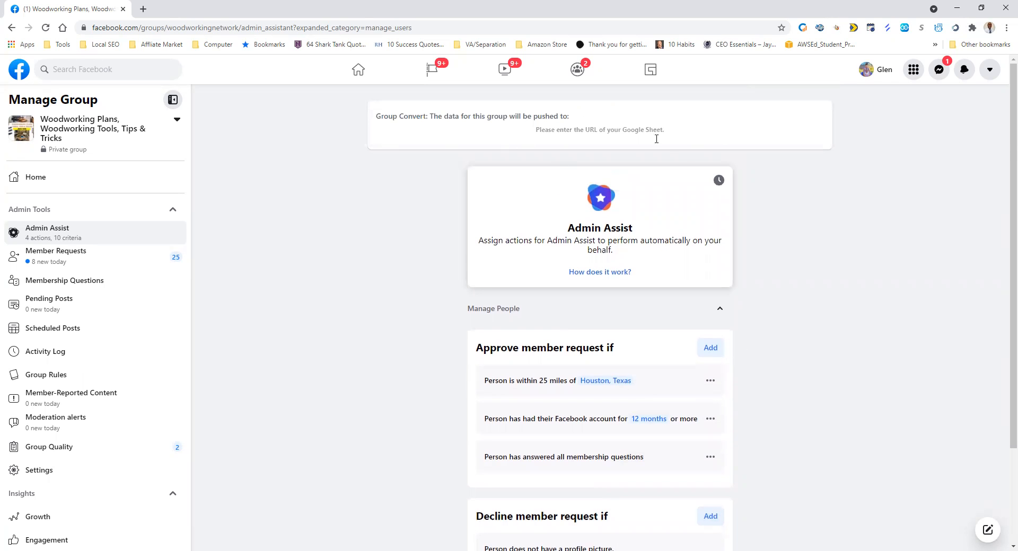
scroll(636, 239, down, 2)
click(710, 336)
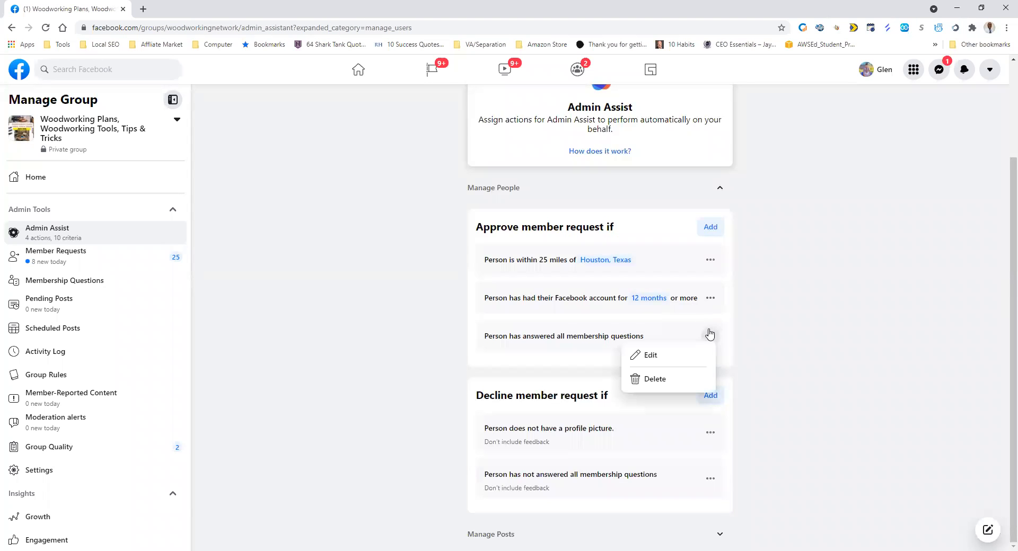
click(654, 382)
click(624, 333)
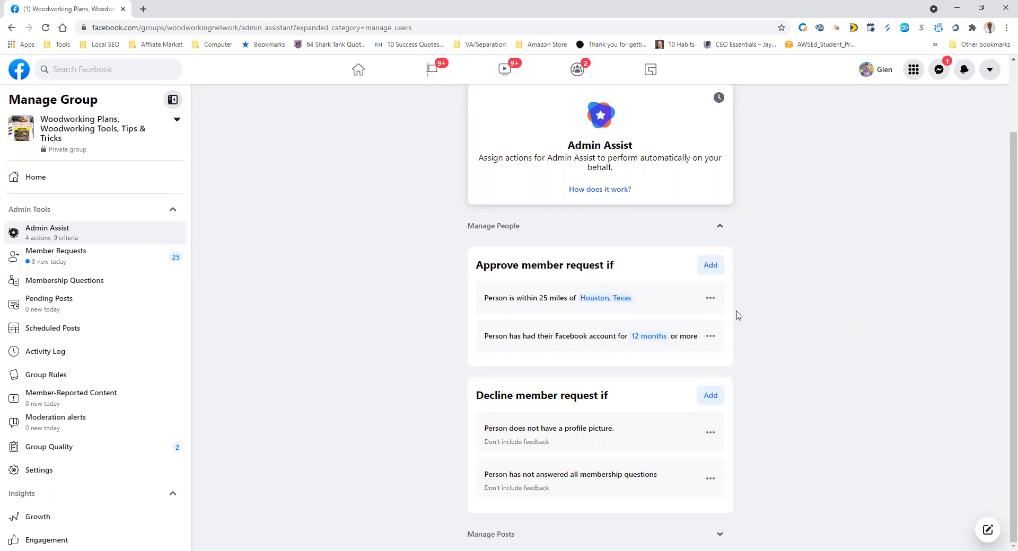
Add a criterion declining member requests from people who have not agreed to group rules
click(705, 398)
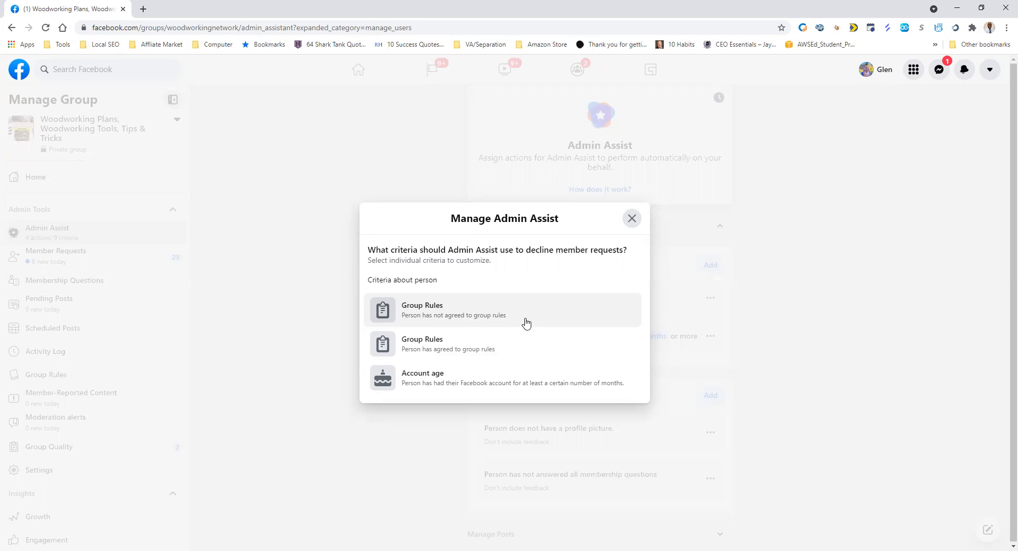
click(526, 323)
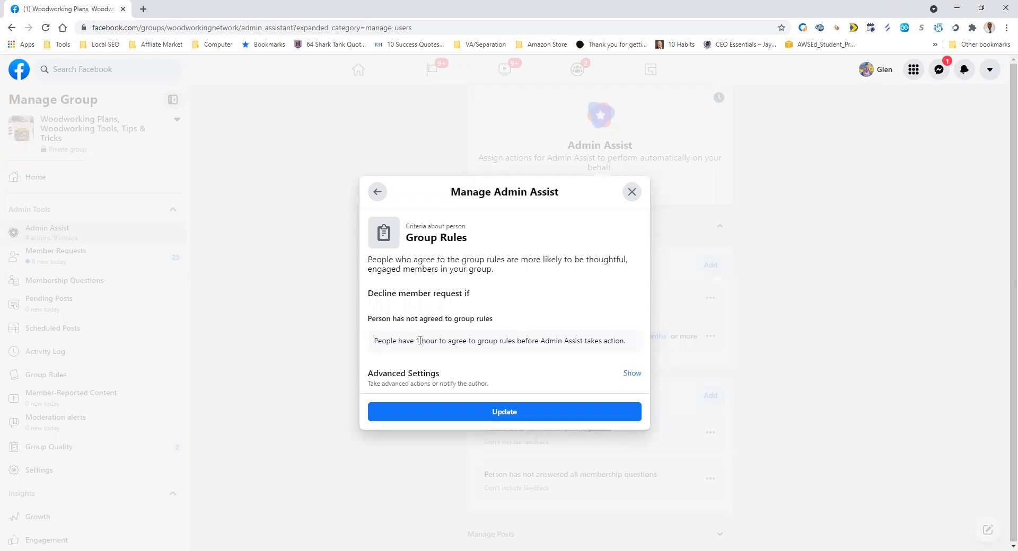
click(494, 413)
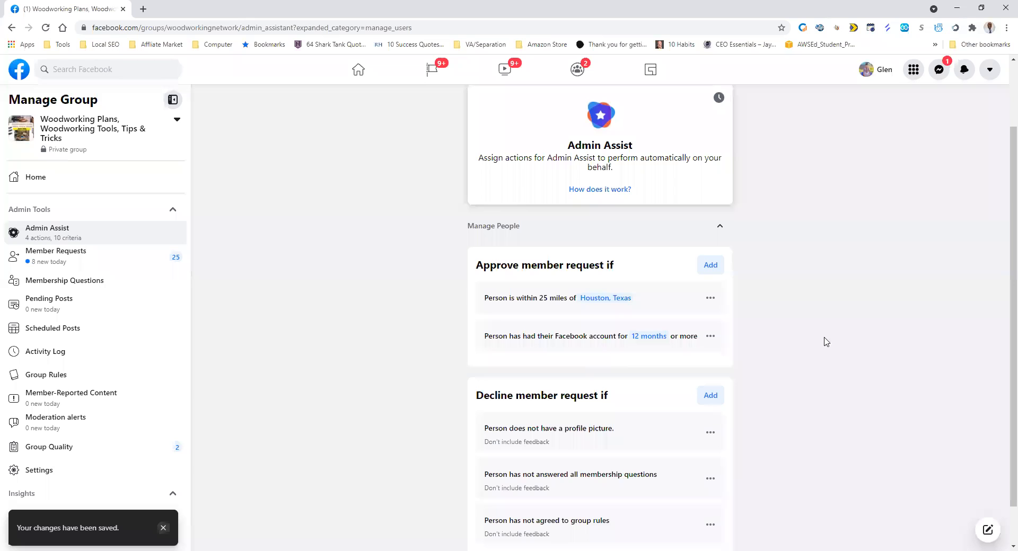
Open the unanswered membership questions decline criterion for editing and show its advanced settings, checking the explanation of the feedback option
scroll(731, 316, down, 1)
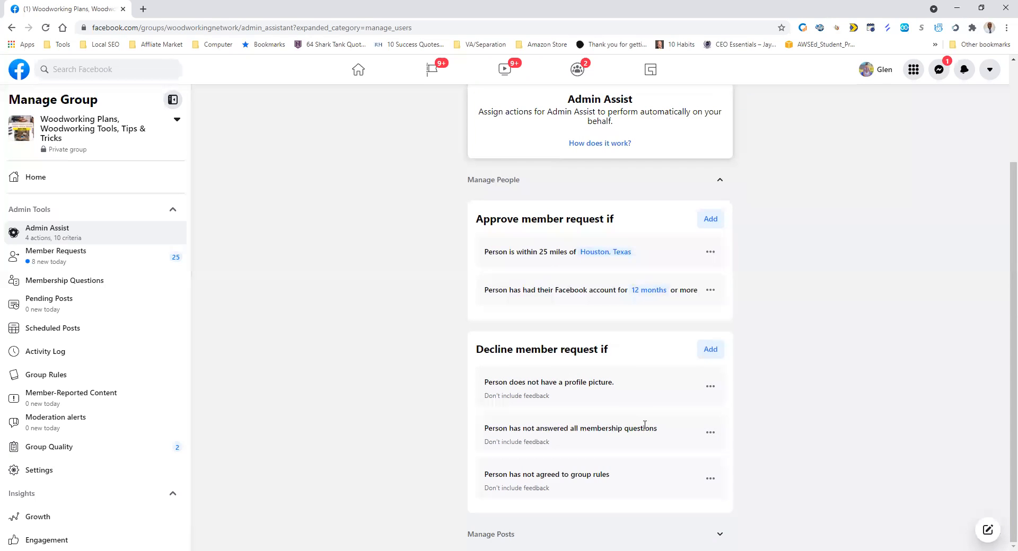
click(710, 433)
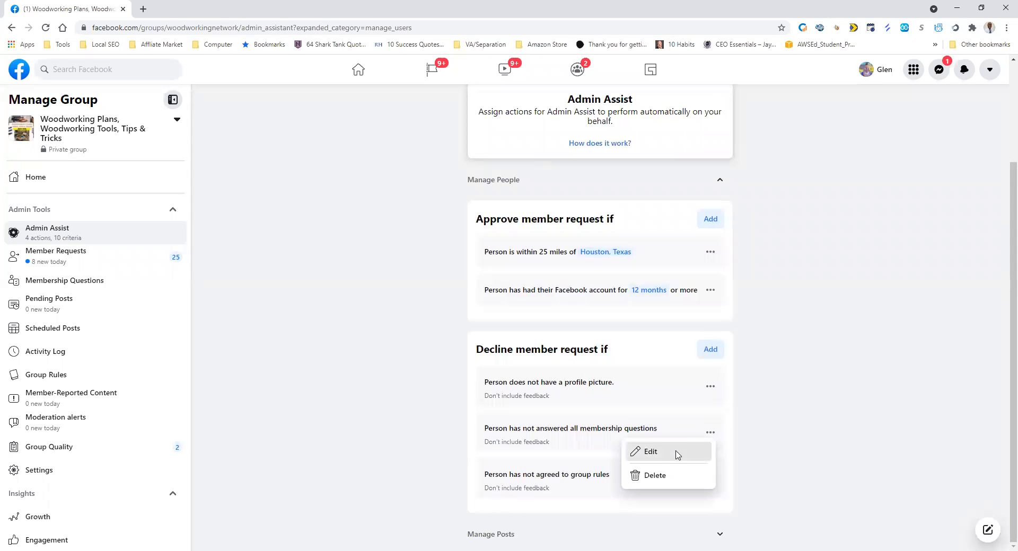
click(685, 452)
click(430, 380)
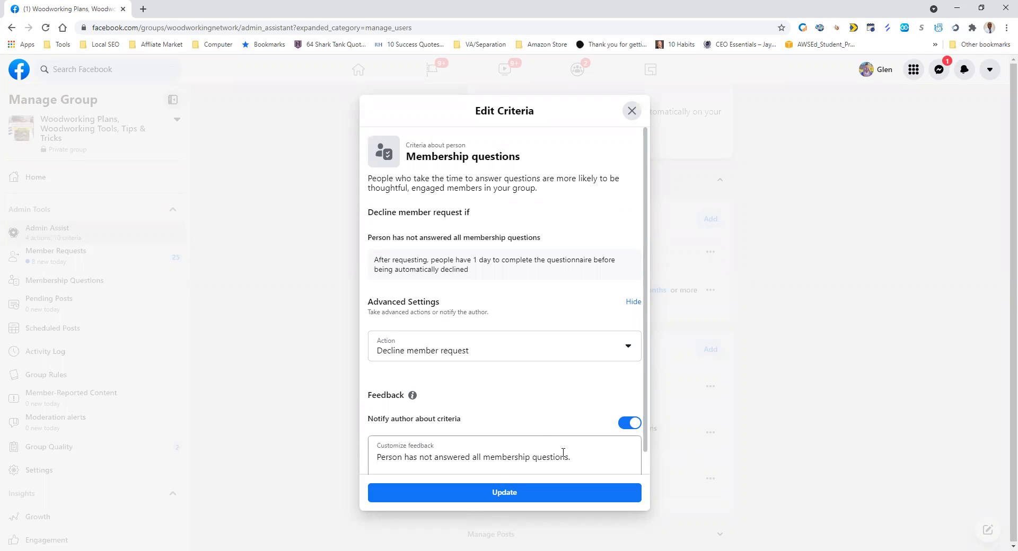
mouse_move(412, 397)
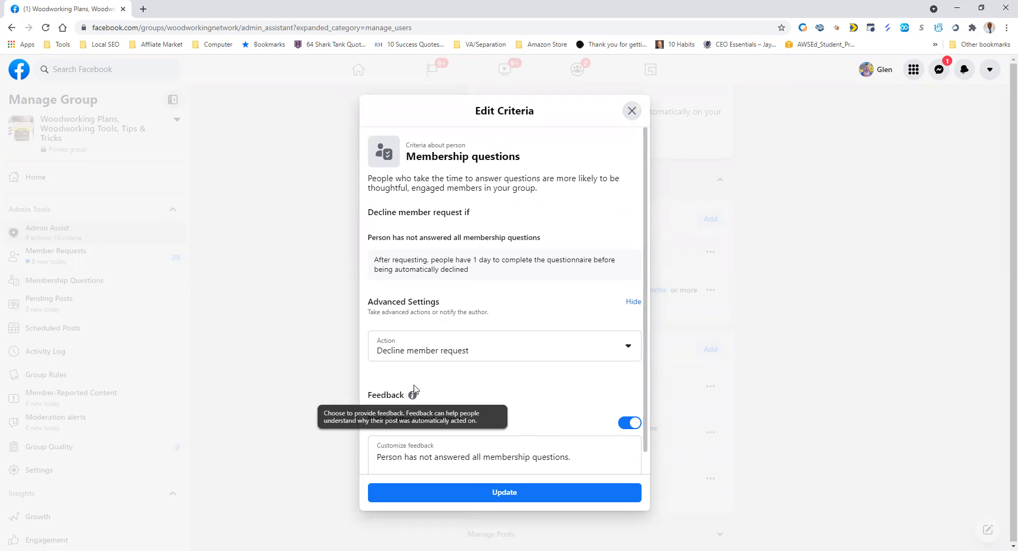
scroll(468, 280, down, 1)
Insert "In order to get access to this group you must answer" at the beginning of the membership questions criterion's custom feedback
click(436, 443)
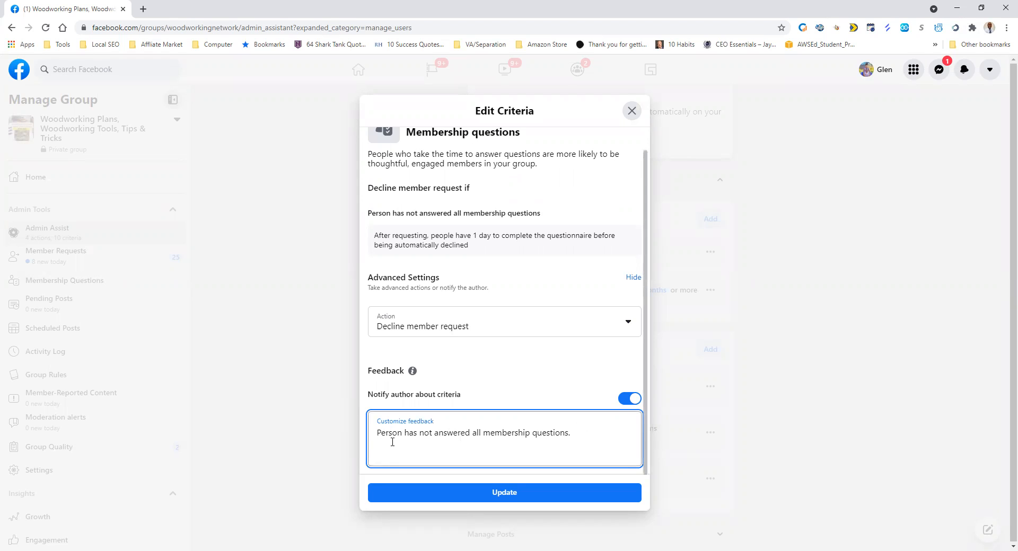
text(In order to)
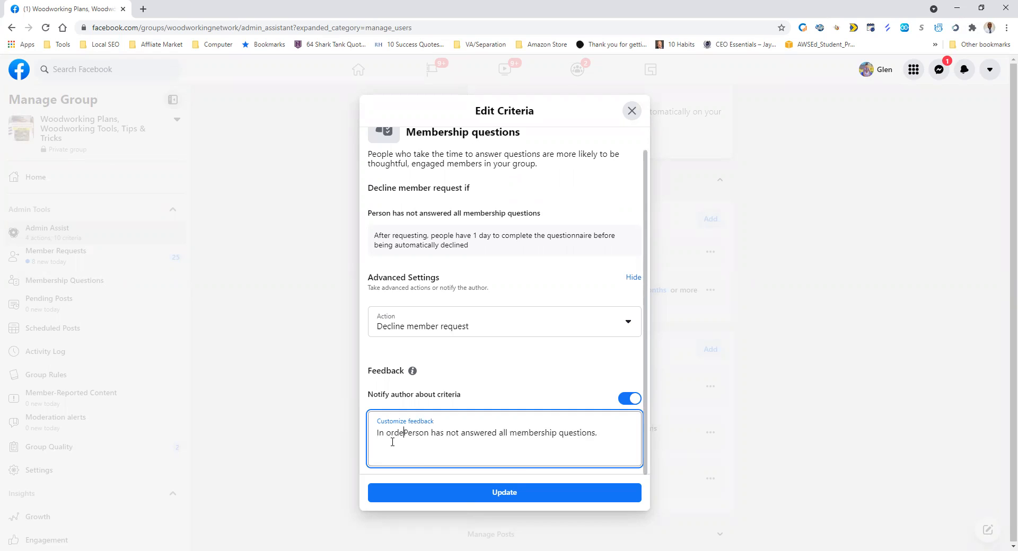
text( get access t)
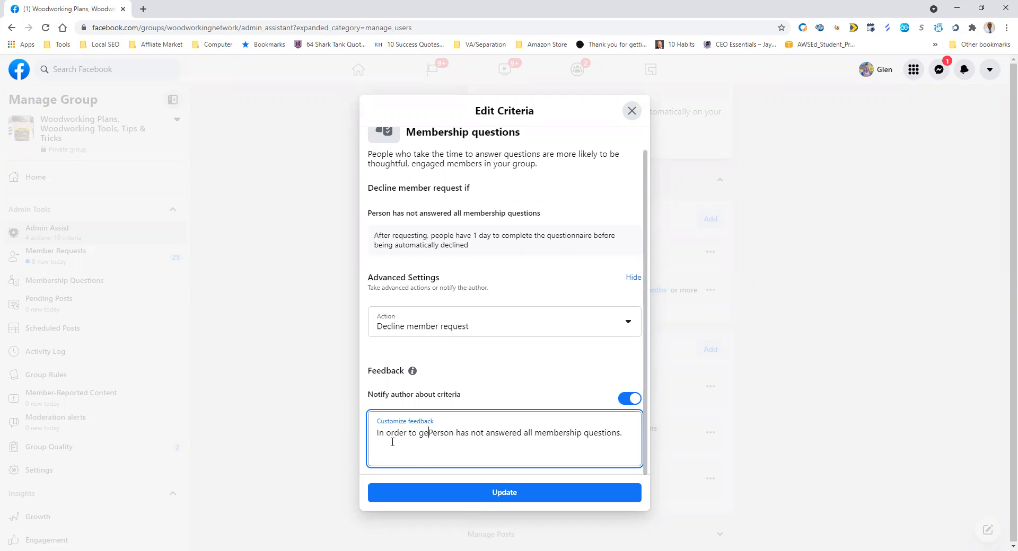
text(o this )
text(group)
text( you mus)
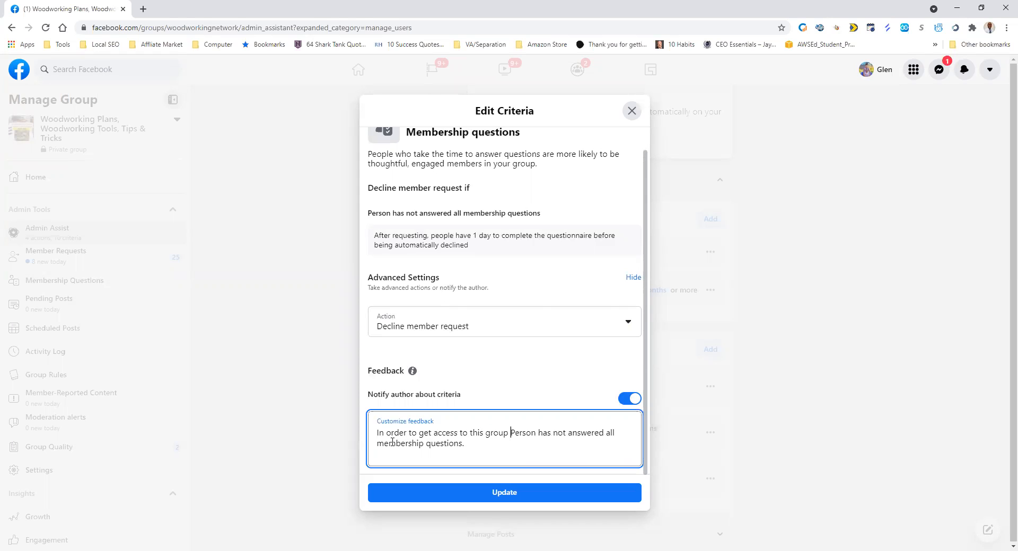
text(t )
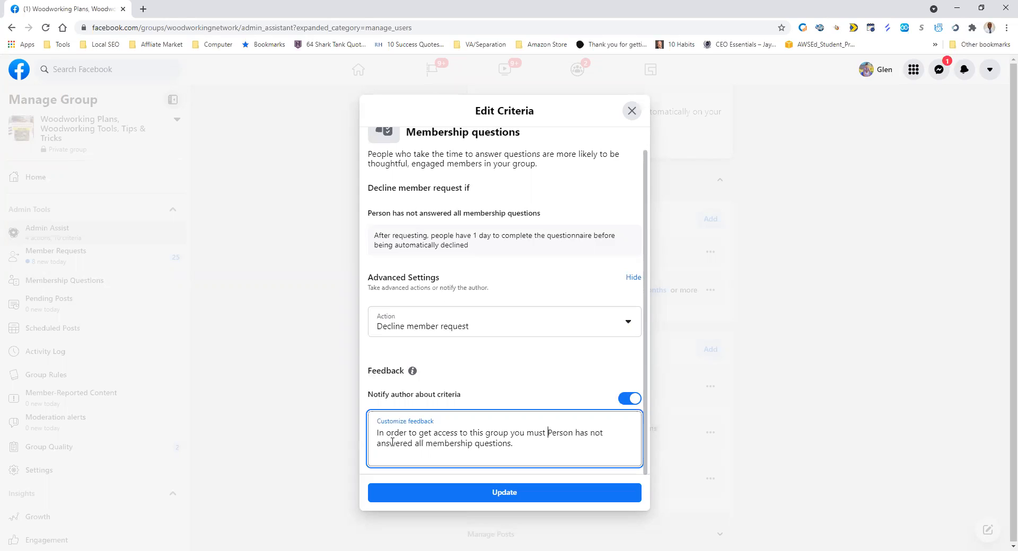
text(answer)
Remove the leftover words "Person has not answered" so the feedback ends with "you must answer all membership questions."
drag(632, 434, 572, 429)
key(BackSpace)
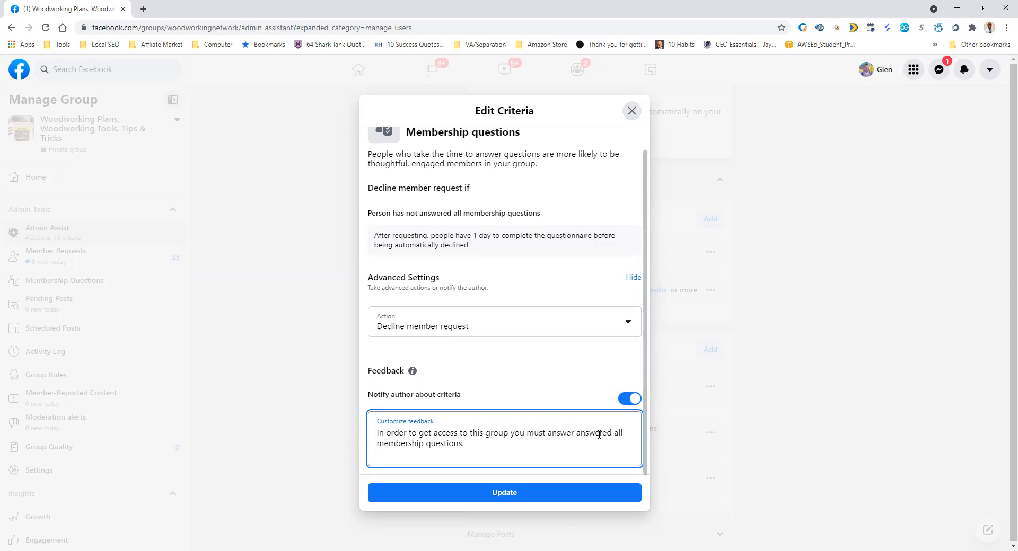
key(Delete)
key(Delete)
key(Delete)
key(Delete)
key(Delete)
key(Delete)
key(Delete)
key(Delete)
key(Delete)
Copy the phrase "In order to get access to this group" from the feedback and save the membership questions criterion
drag(484, 441, 378, 428)
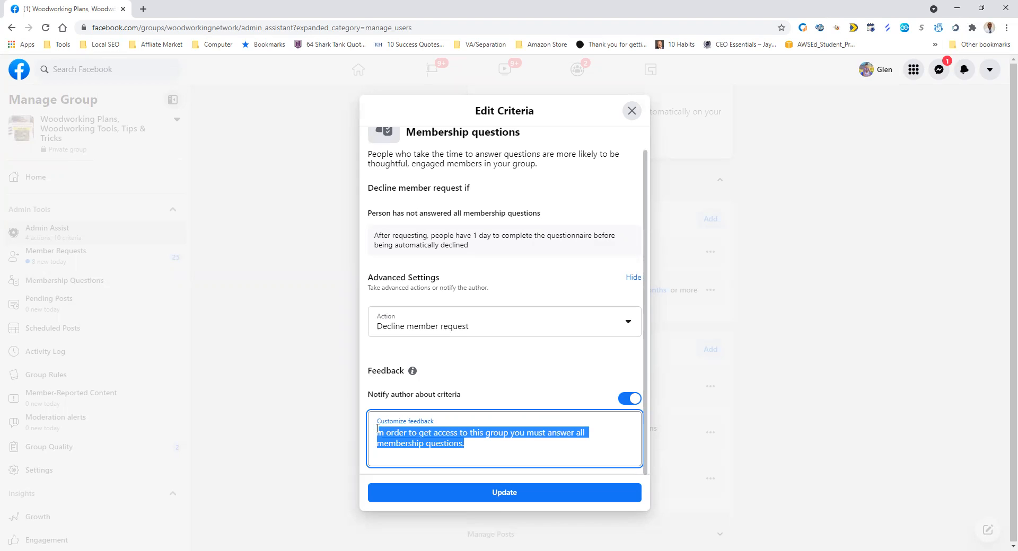
click(456, 441)
drag(508, 432, 369, 433)
key(ctrl+c)
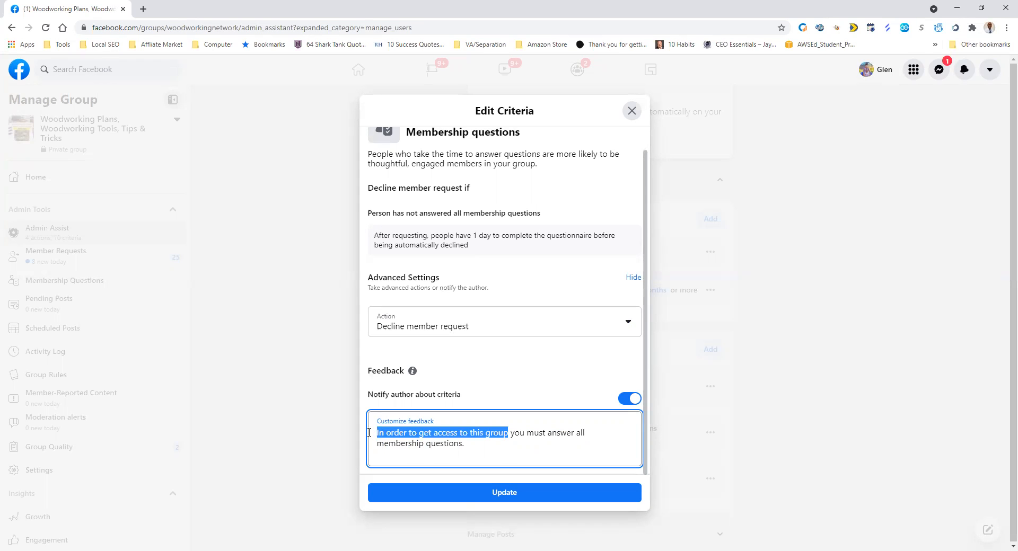
click(518, 467)
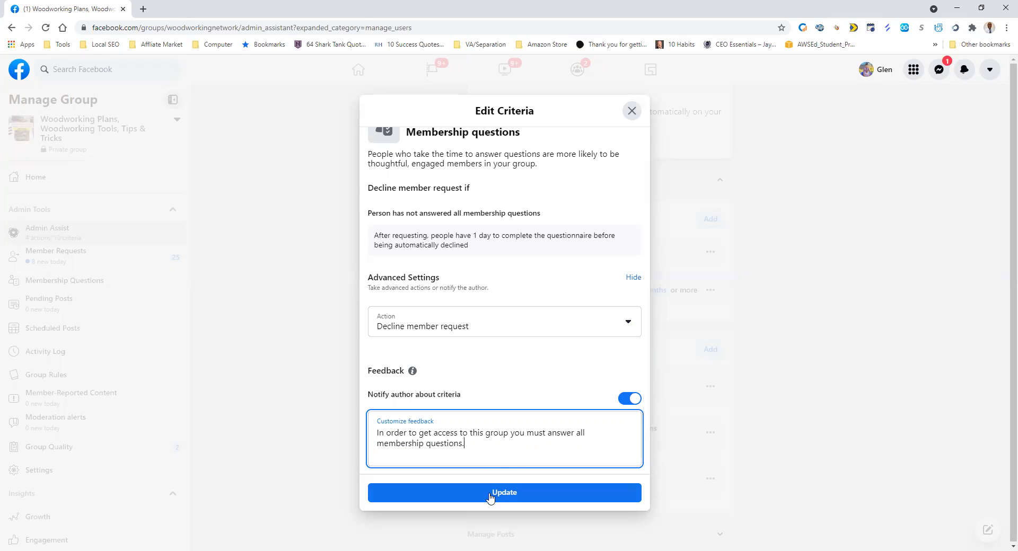
click(489, 494)
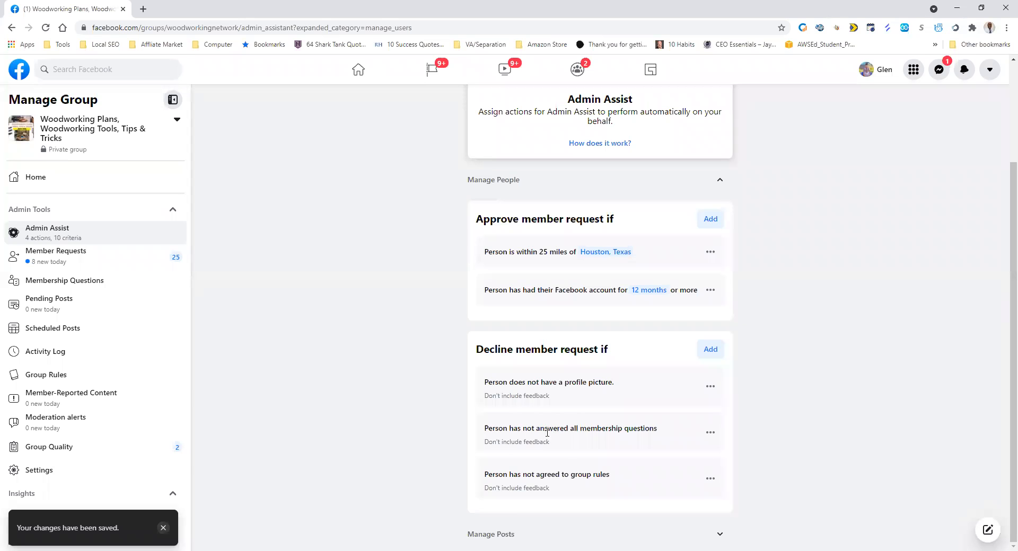
Open the group rules decline criterion for editing and show its advanced settings, with author notification about the criteria turned on
click(716, 483)
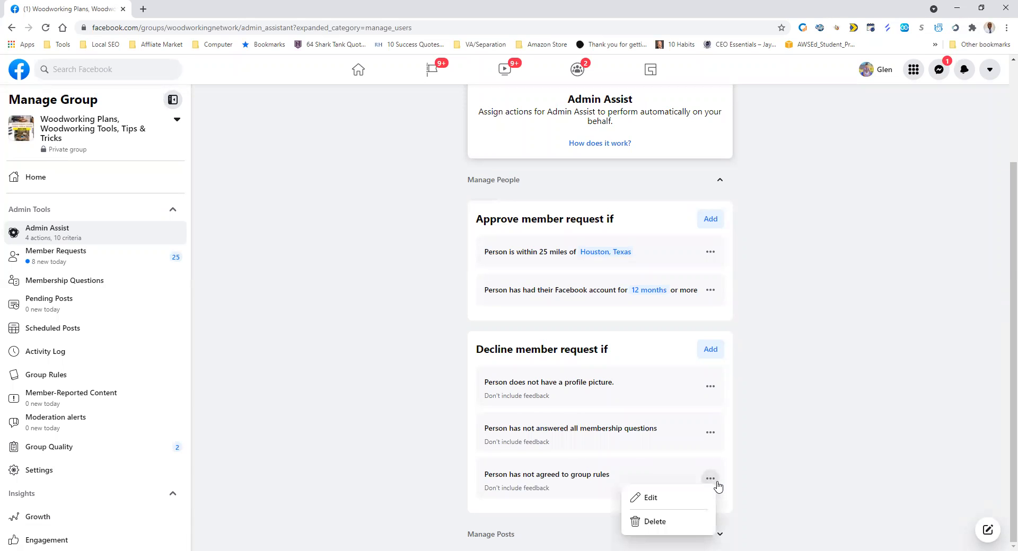
click(653, 497)
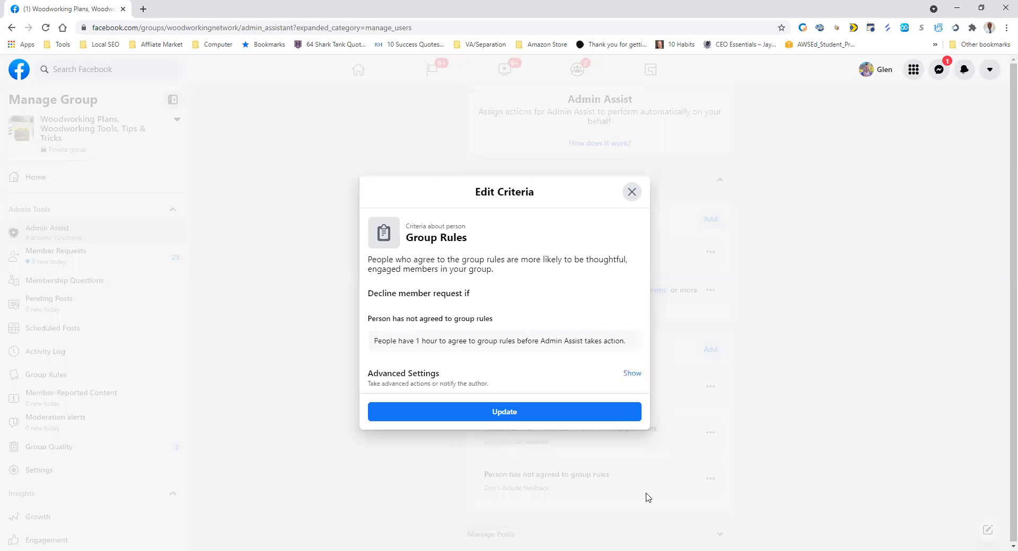
click(632, 375)
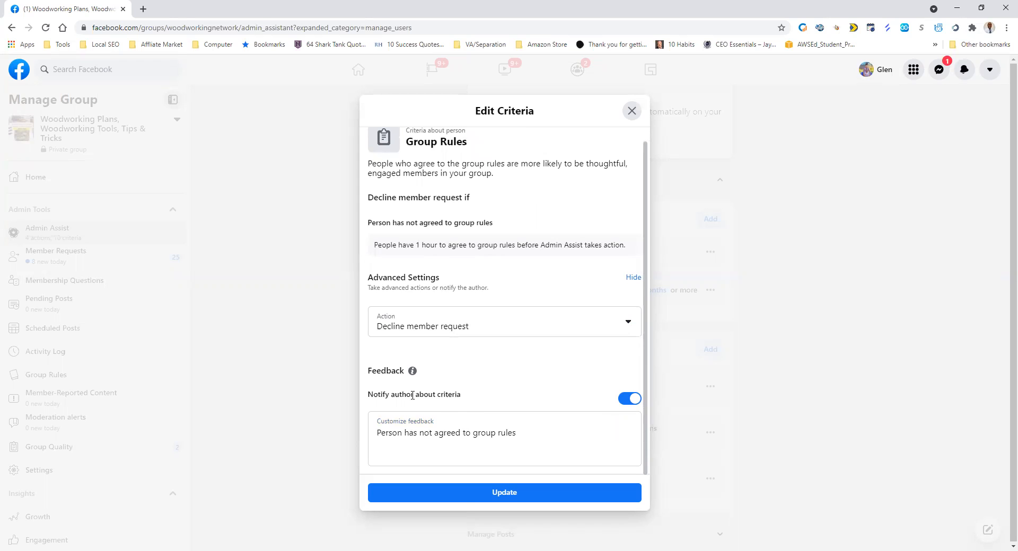
click(622, 403)
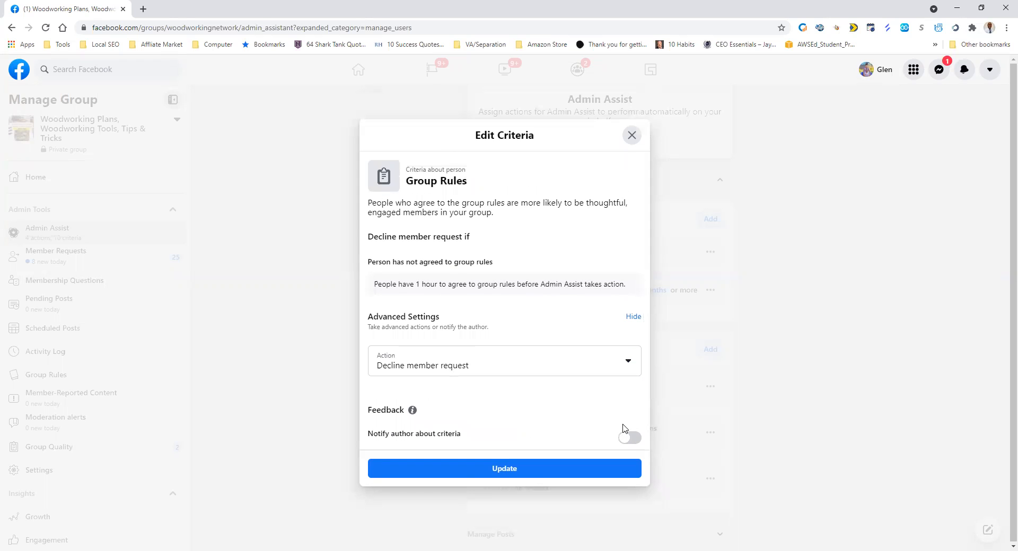
click(631, 439)
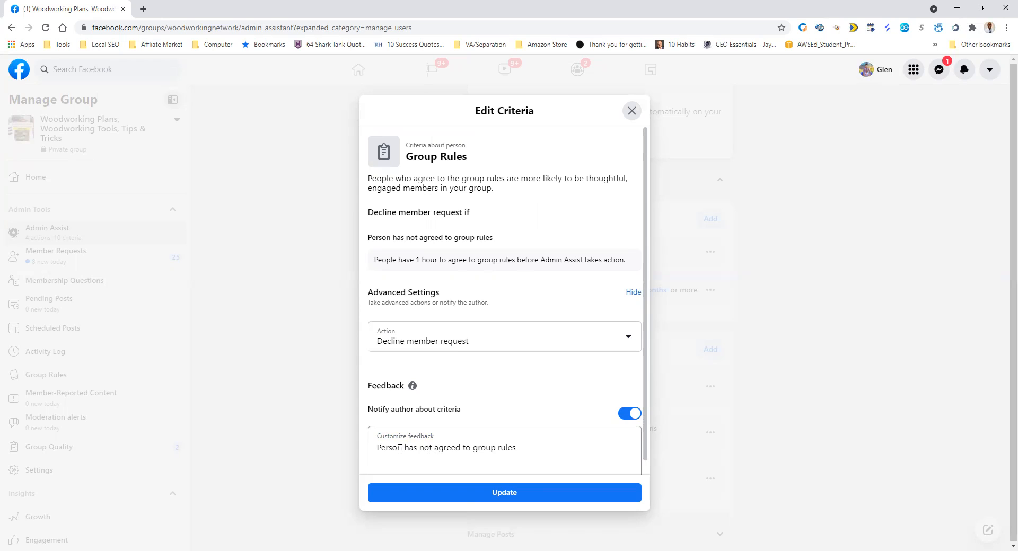
Paste "In order to get access to this group" at the start of the group rules feedback and remove "Person has not"
click(380, 449)
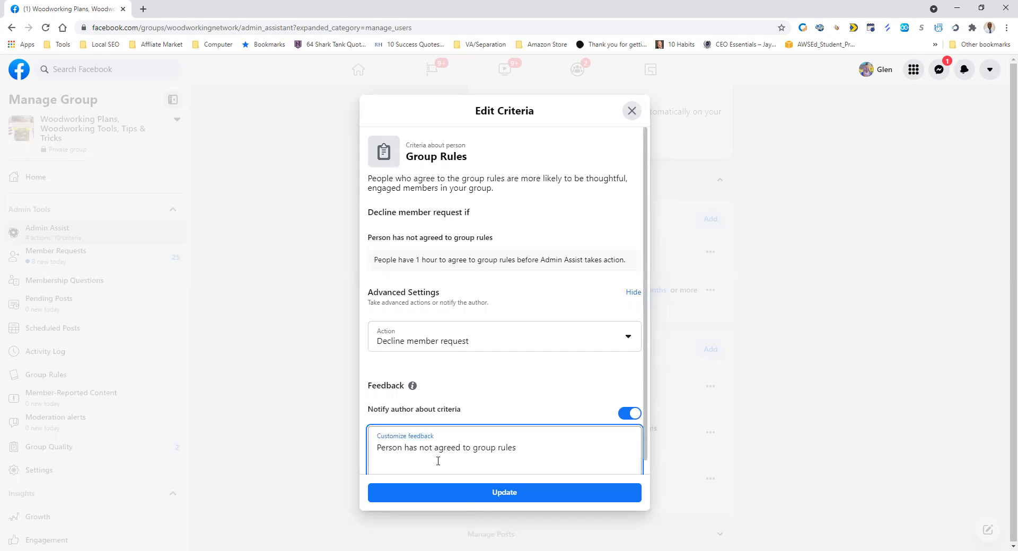
key(ctrl+v)
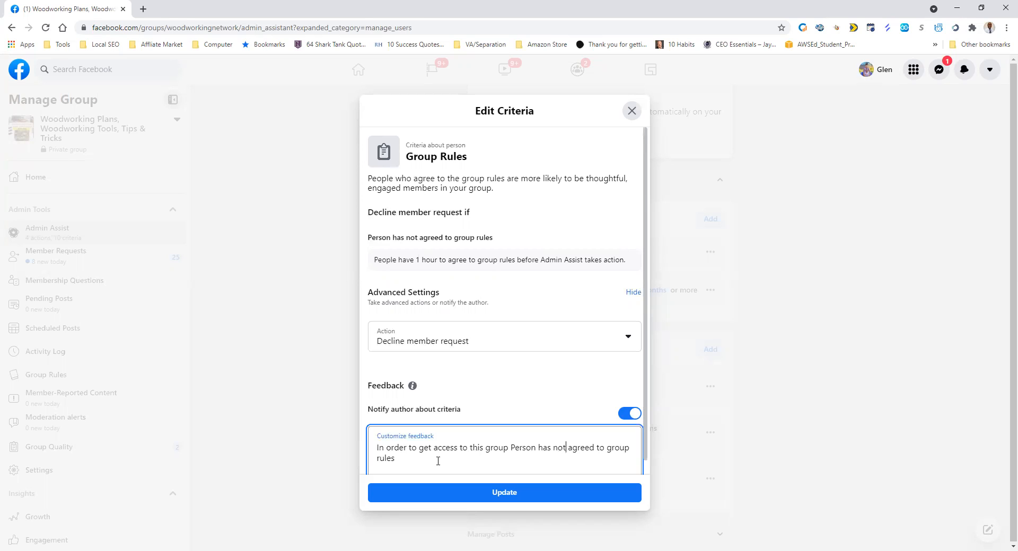
key(BackSpace)
key(BackSpace)
key(BackSpace)
key(BackSpace)
key(BackSpace)
key(BackSpace)
key(BackSpace)
key(BackSpace)
key(BackSpace)
key(BackSpace)
key(BackSpace)
key(BackSpace)
key(BackSpace)
key(BackSpace)
Complete the group rules feedback as "In order to get access to this group you must agree to group rules."
text(you must)
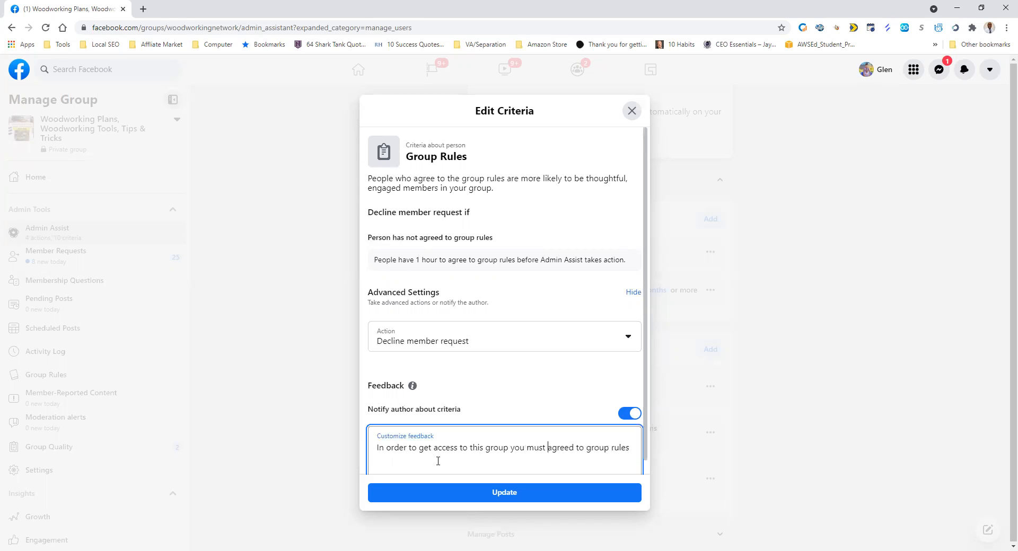
key(BackSpace)
key(Right)
scroll(438, 359, down, 1)
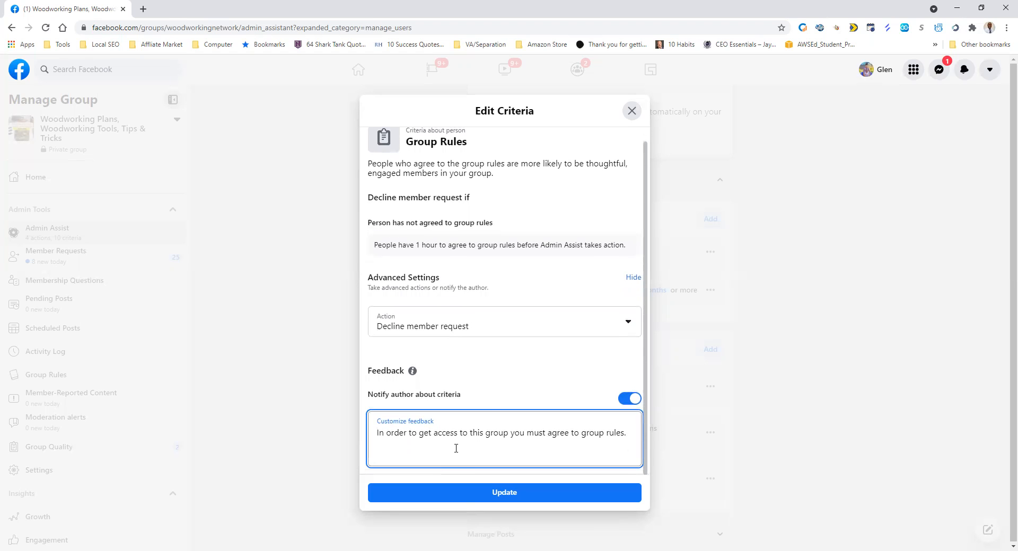
Save the group rules criterion and expand the Manage Posts section to show its criteria
scroll(487, 375, up, 1)
click(515, 494)
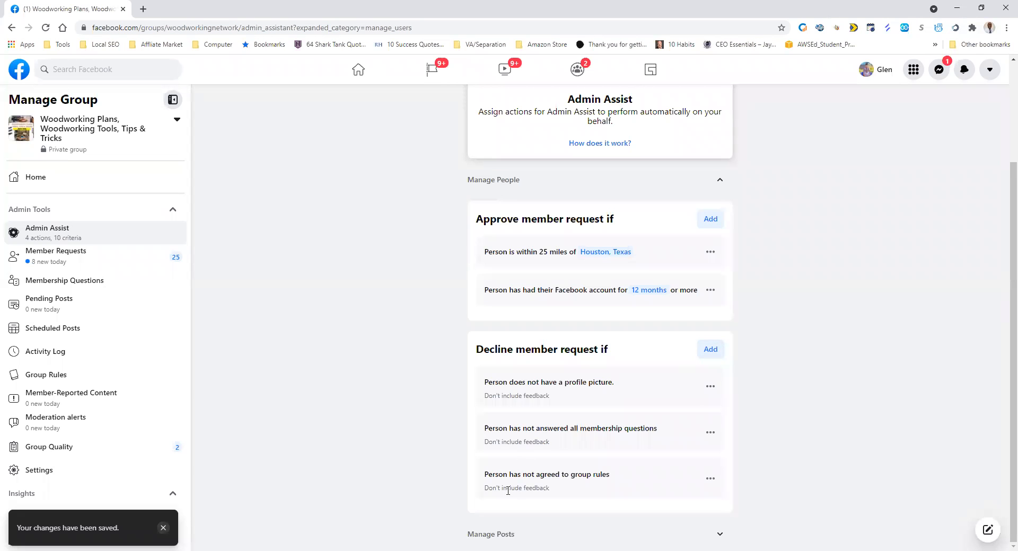
click(694, 526)
scroll(691, 480, down, 7)
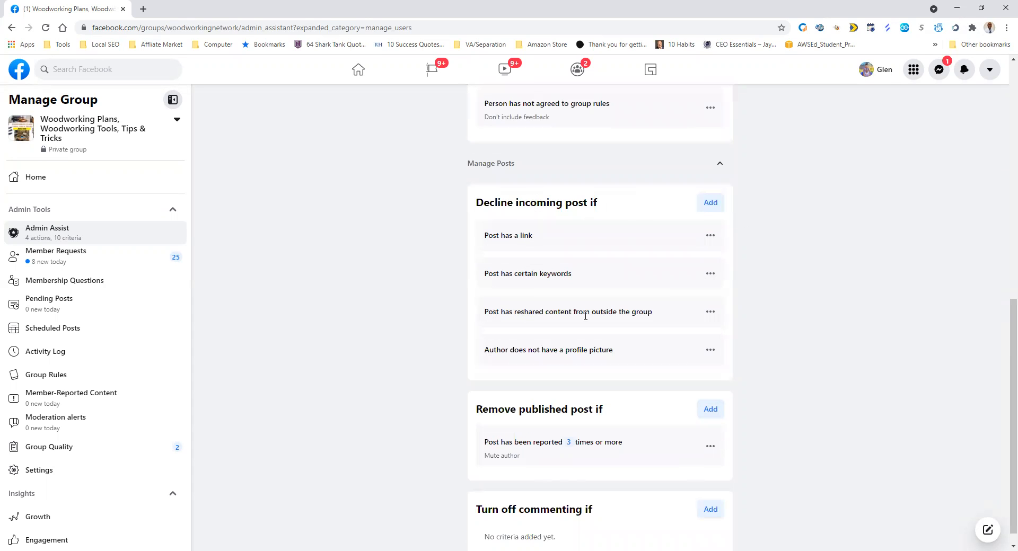
scroll(633, 449, down, 1)
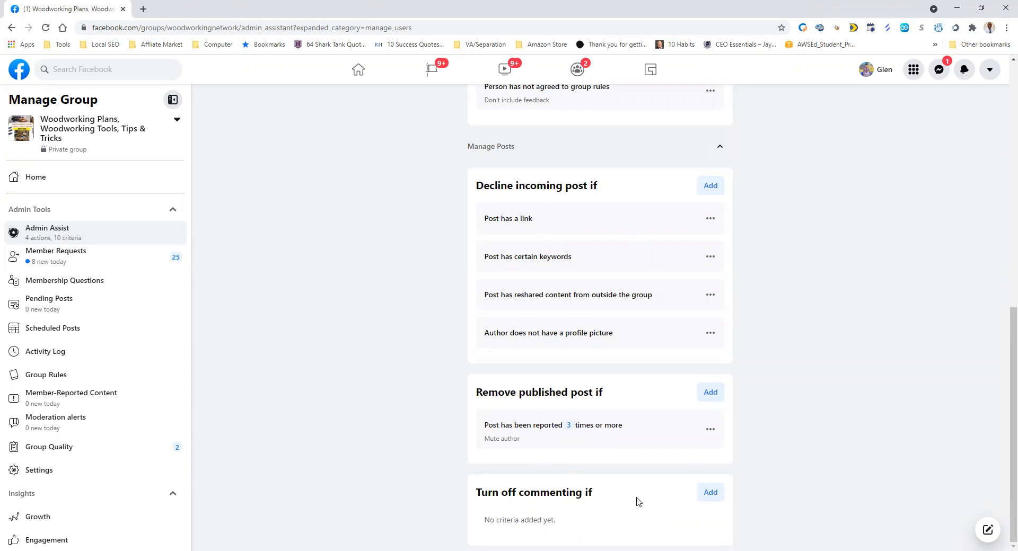
Look through the presets for turning off commenting and for removing posts with harmful content, without applying any
click(703, 495)
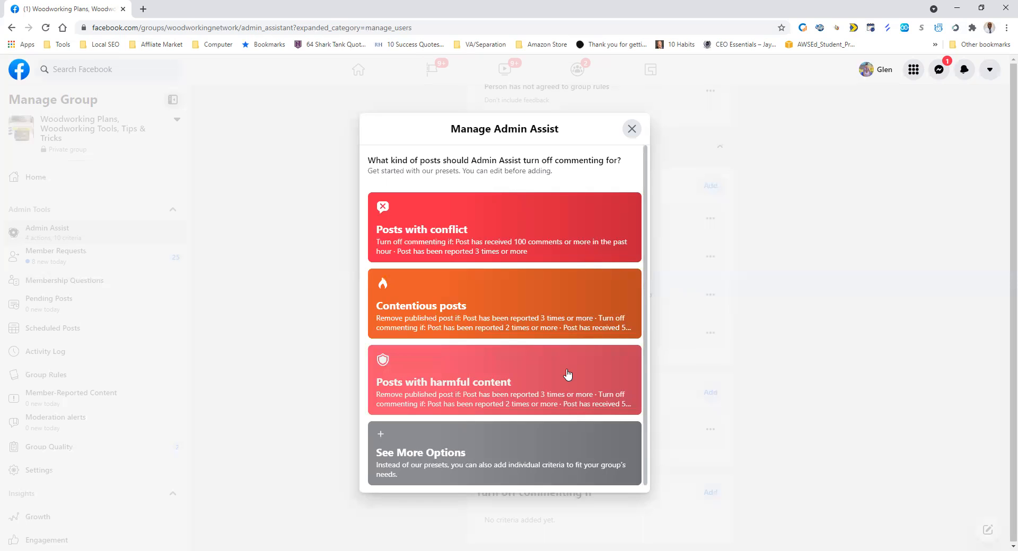
click(632, 129)
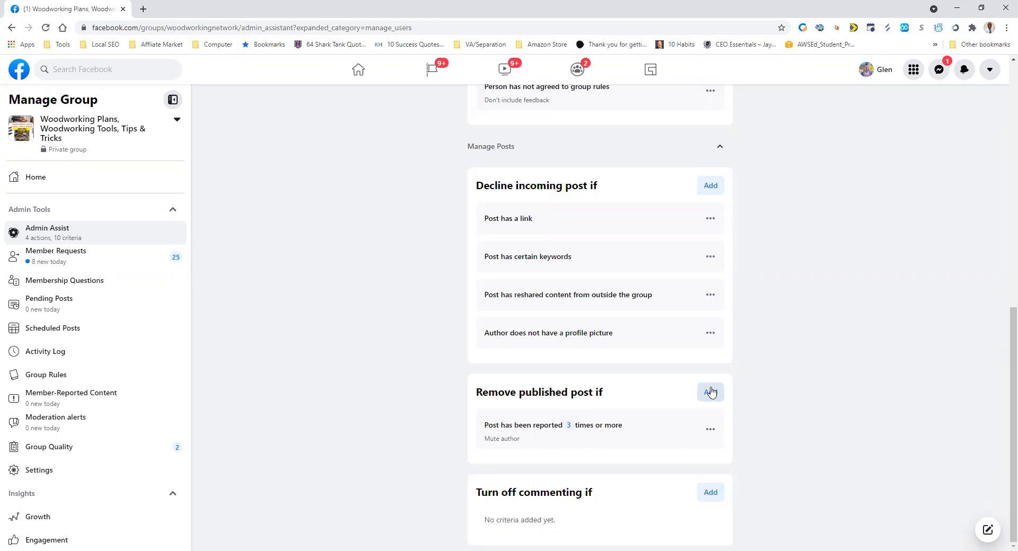
click(710, 392)
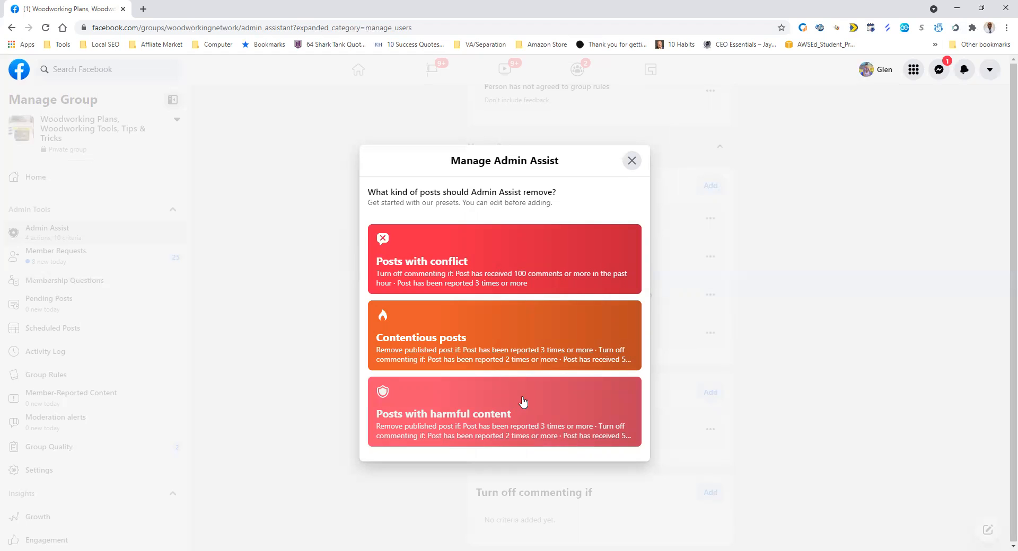
click(590, 430)
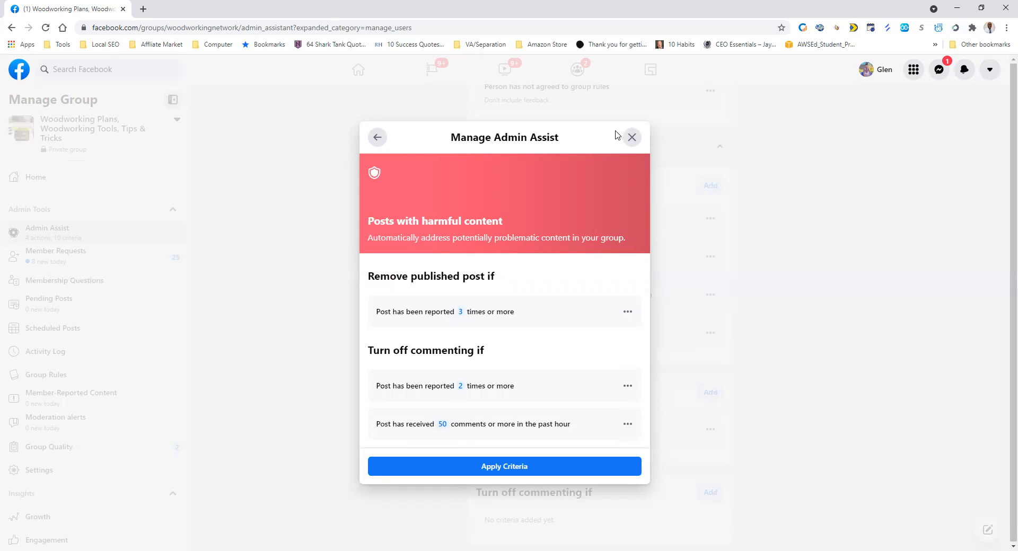
click(631, 136)
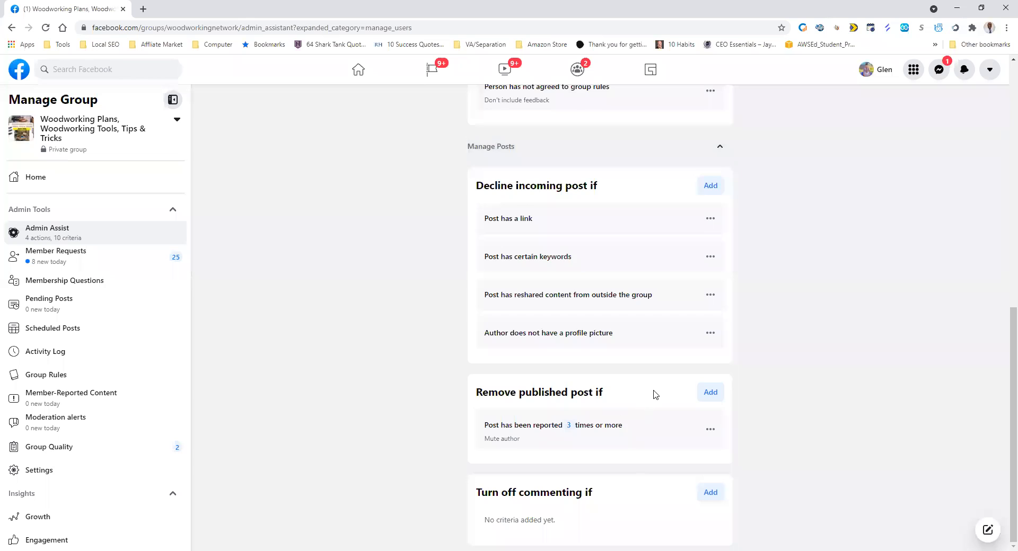
Review the approve and decline member request criteria in the Manage People section
scroll(641, 403, up, 6)
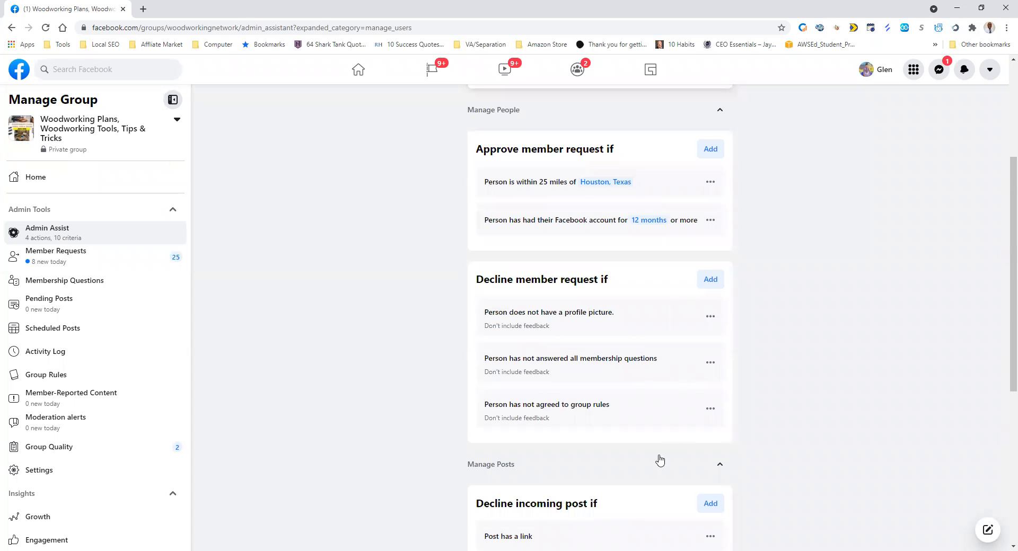
scroll(659, 461, down, 6)
scroll(711, 265, up, 3)
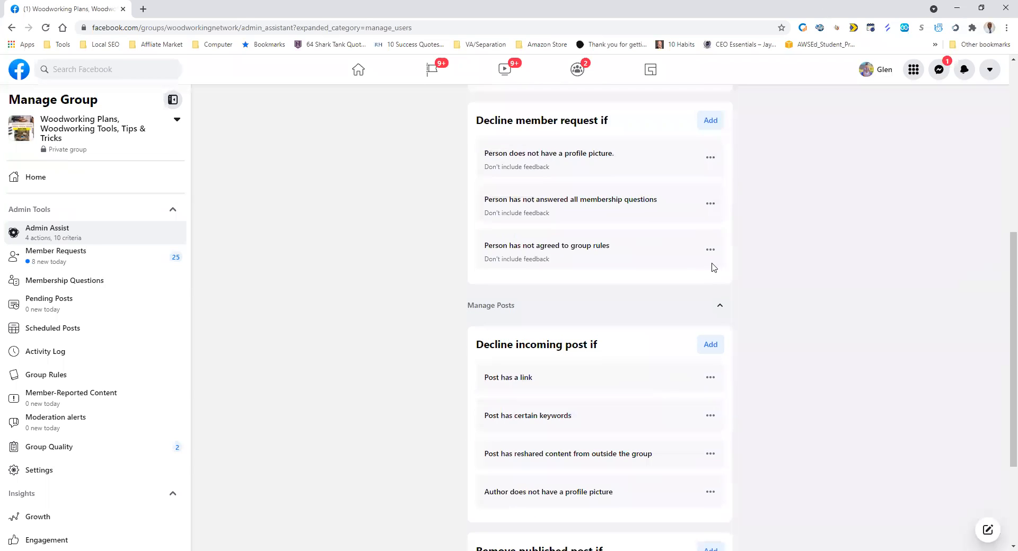
scroll(706, 295, up, 7)
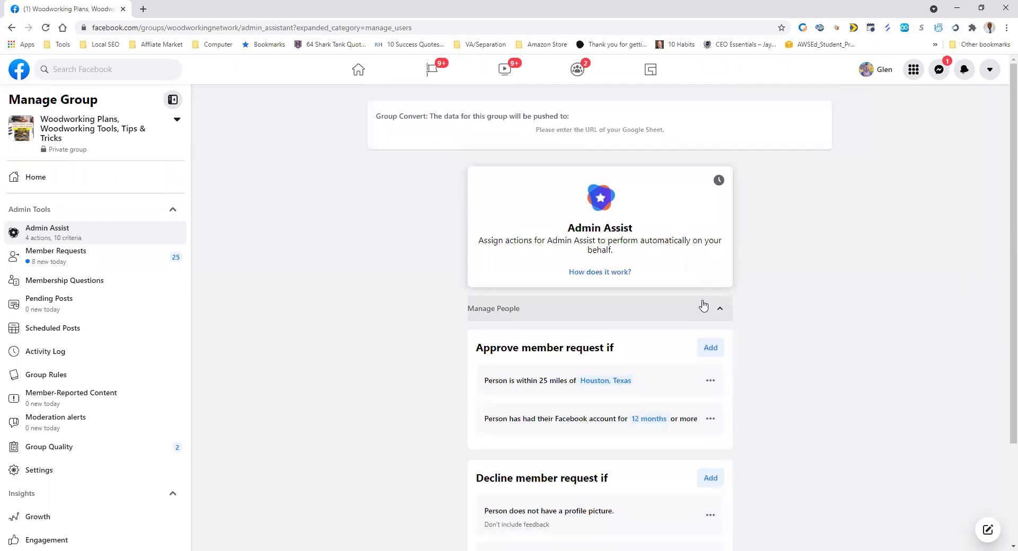
click(705, 307)
click(709, 309)
scroll(609, 324, down, 2)
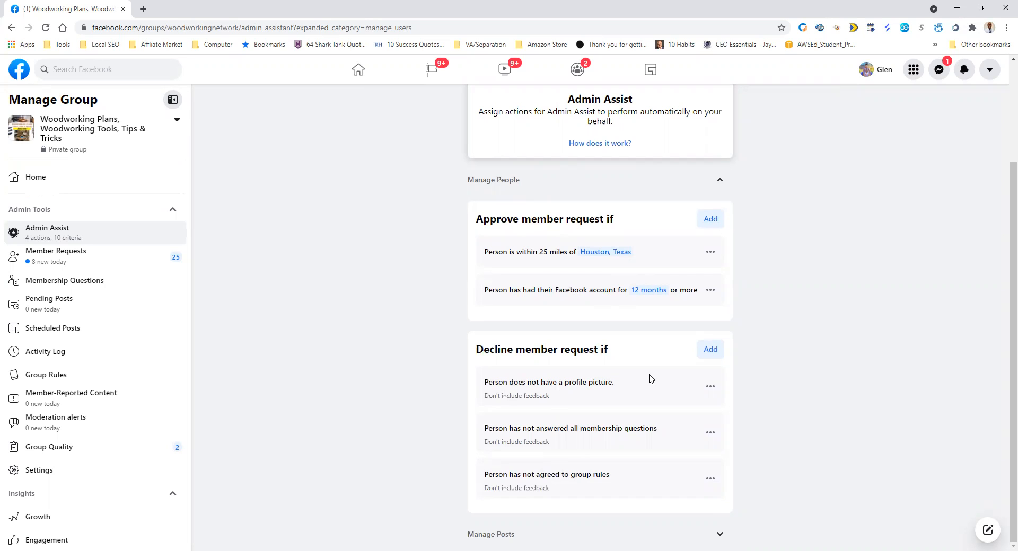
Open the group's membership insights and show the full list of top countries
scroll(69, 454, down, 3)
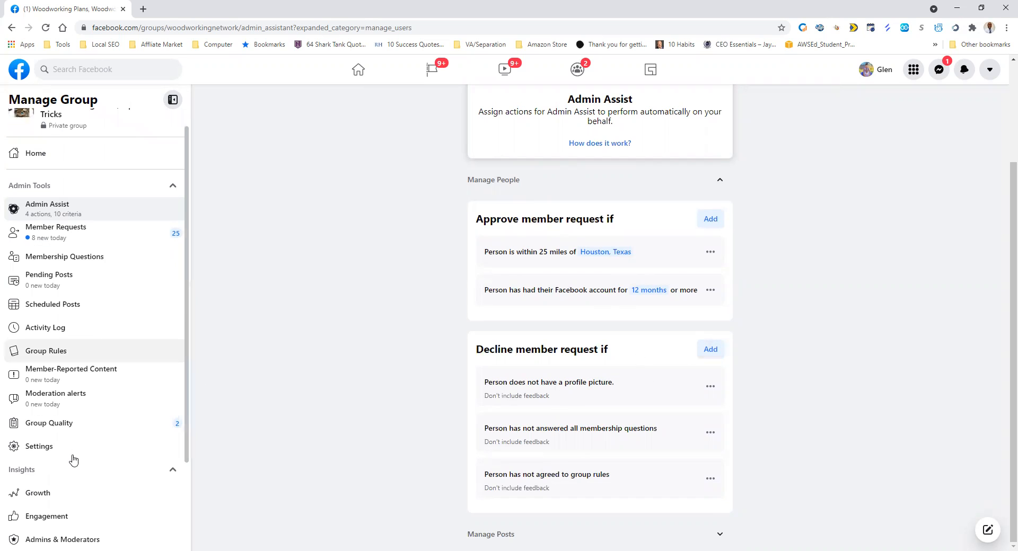
click(69, 455)
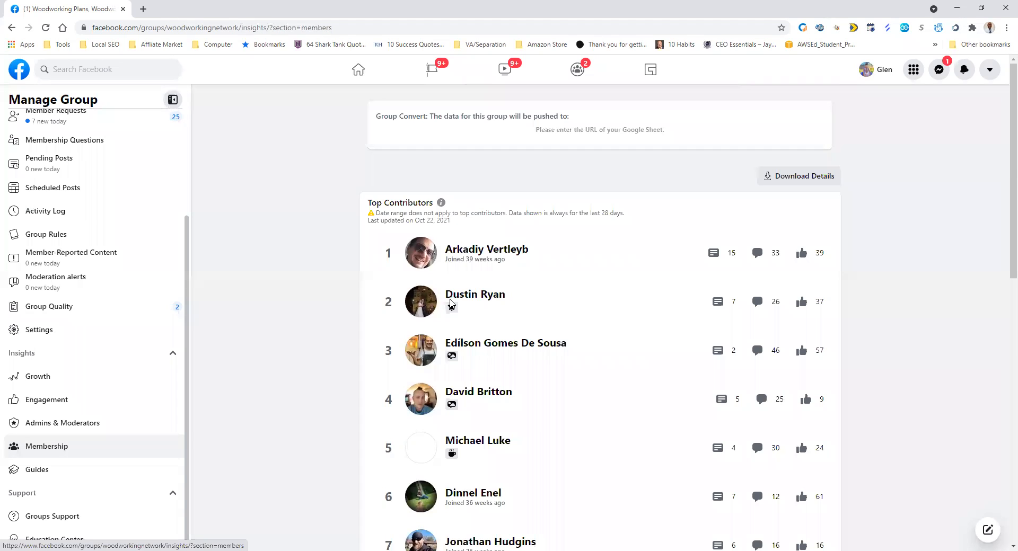
scroll(399, 258, down, 10)
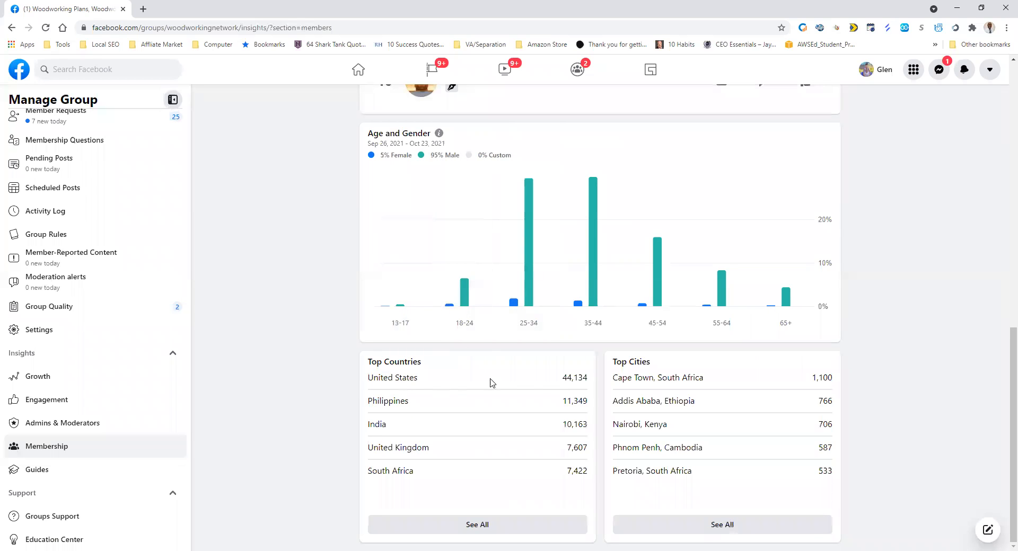
double_click(395, 375)
click(476, 524)
scroll(477, 449, down, 2)
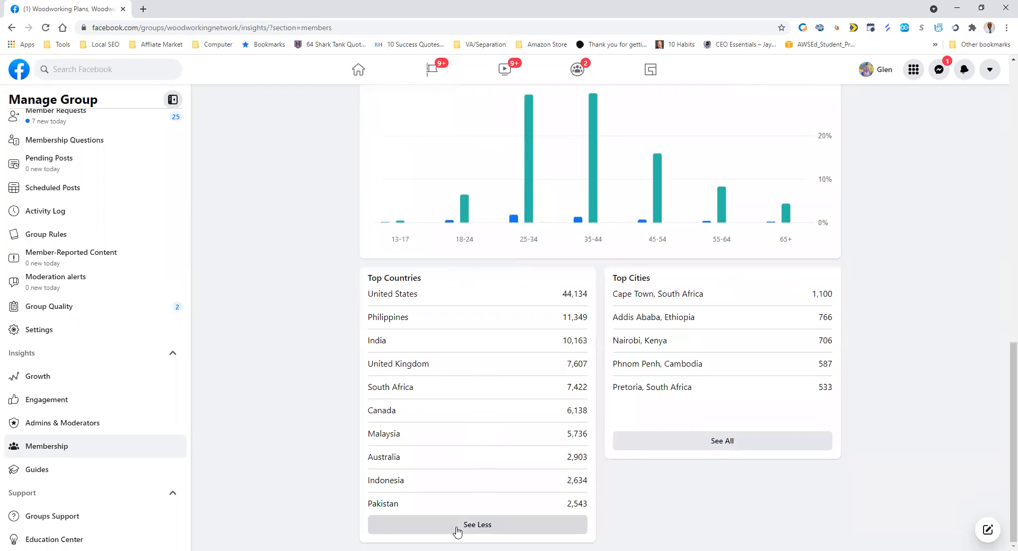
Collapse the top countries, view the full top cities list, and look over the top contributors and age and gender chart
click(457, 531)
click(684, 526)
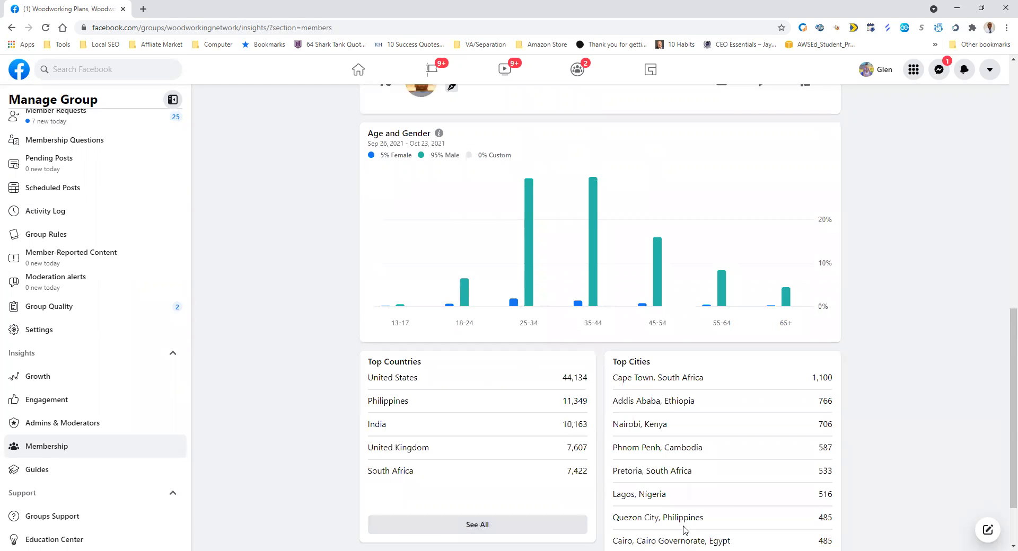
scroll(644, 423, down, 2)
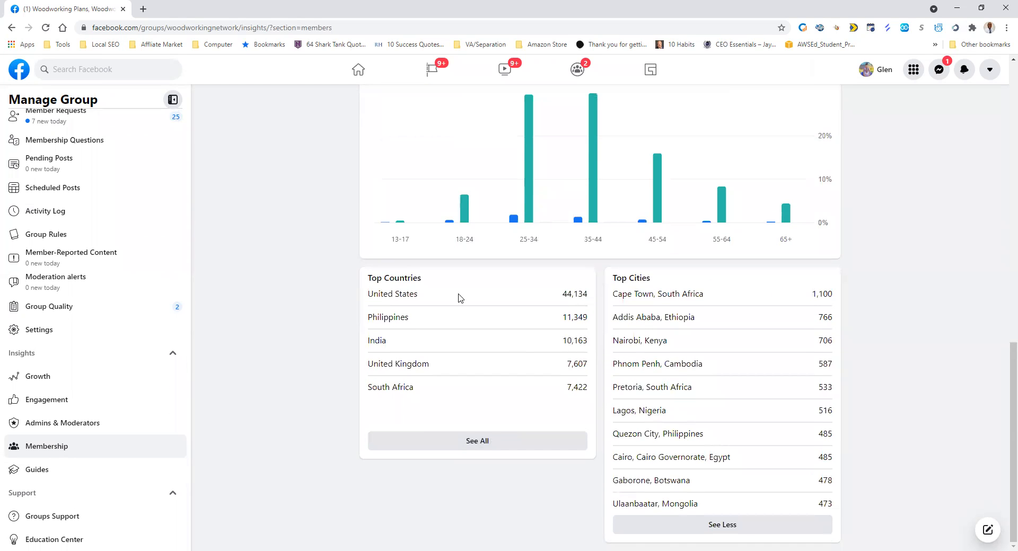
click(654, 528)
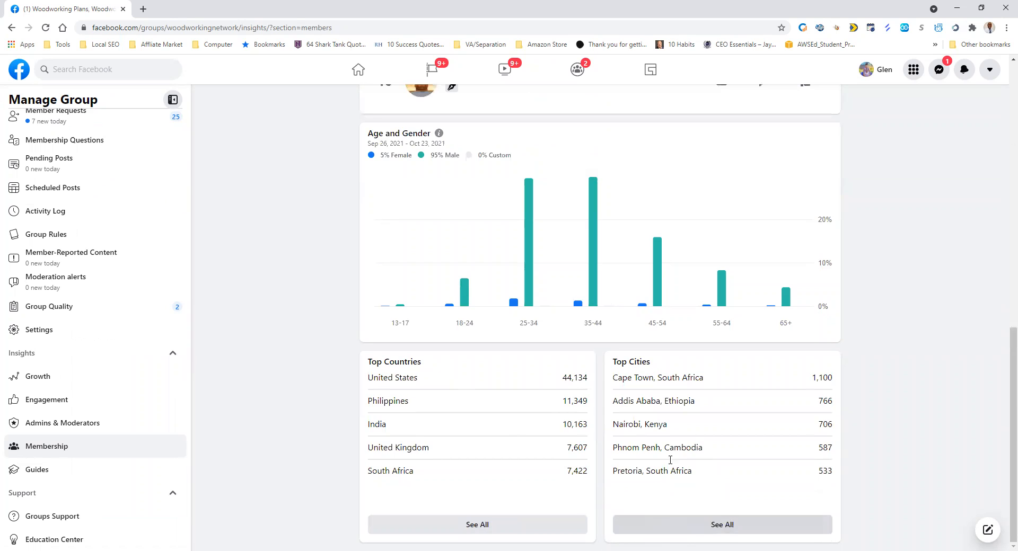
scroll(457, 343, up, 5)
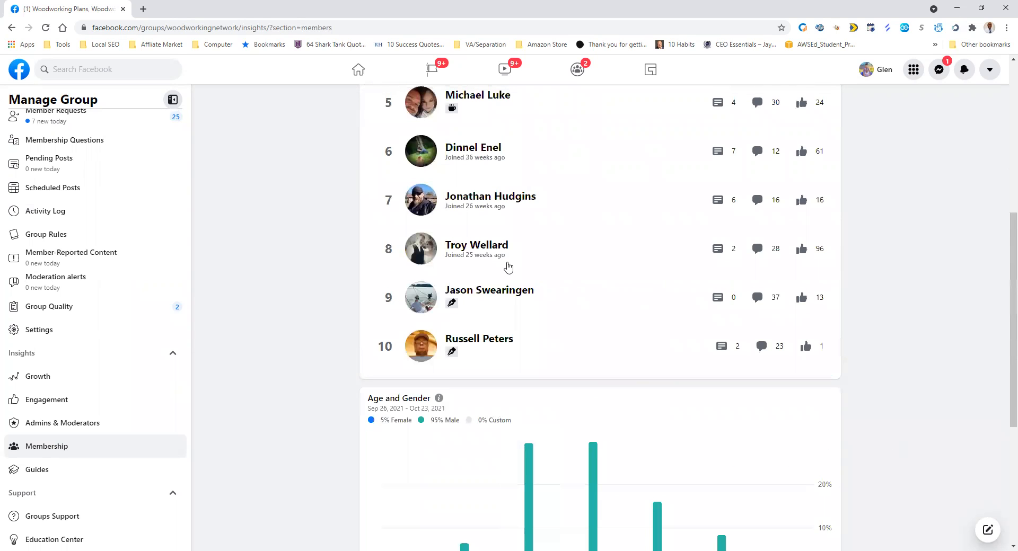
scroll(327, 237, up, 7)
scroll(326, 238, down, 12)
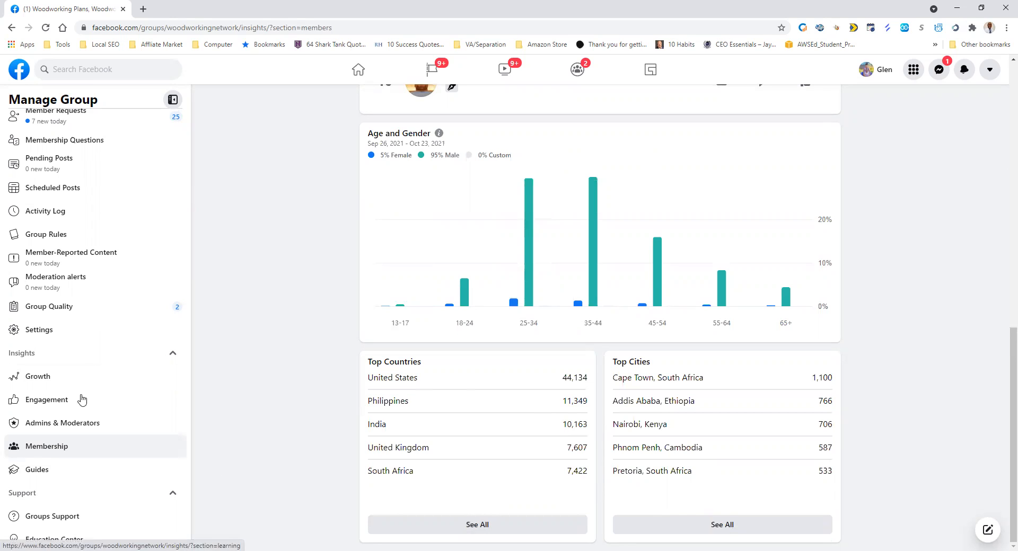
Open the group's home page and browse the member posts in the discussion feed
scroll(69, 214, up, 3)
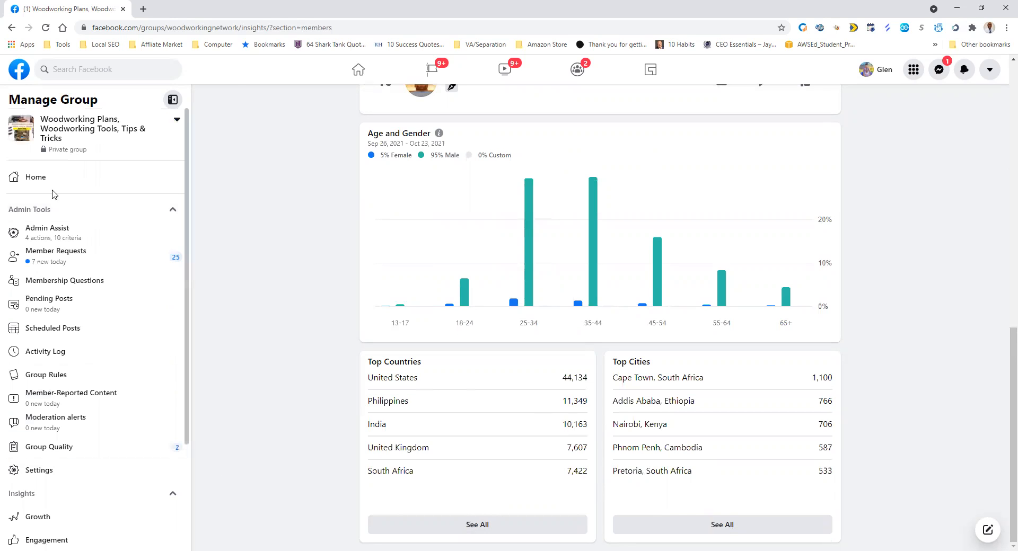
click(53, 184)
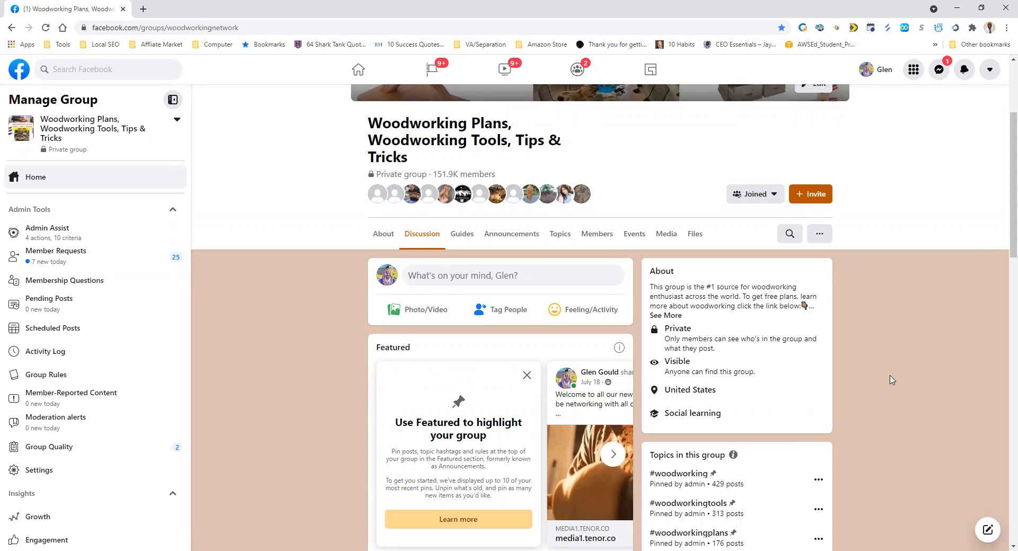
scroll(908, 334, down, 4)
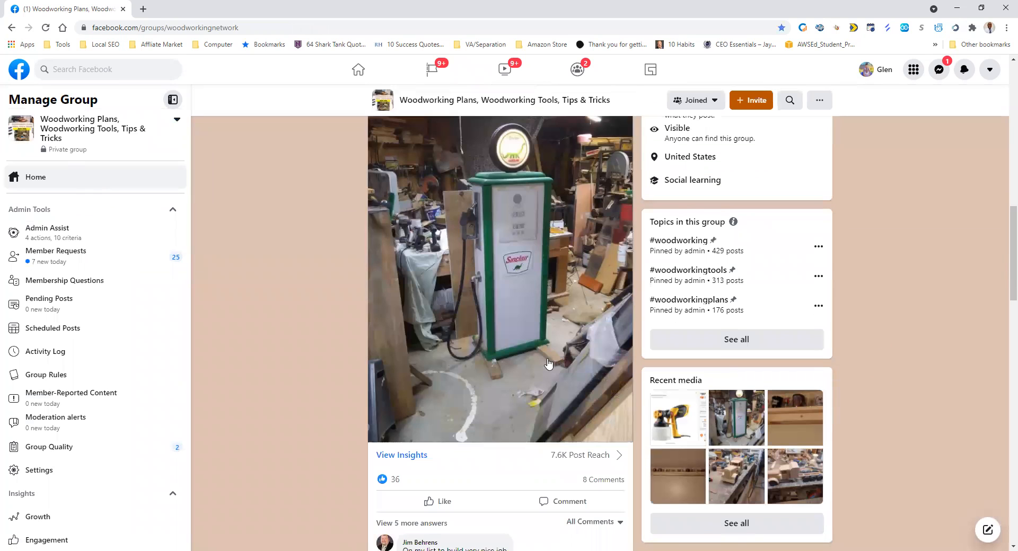
scroll(921, 379, down, 6)
scroll(465, 414, down, 20)
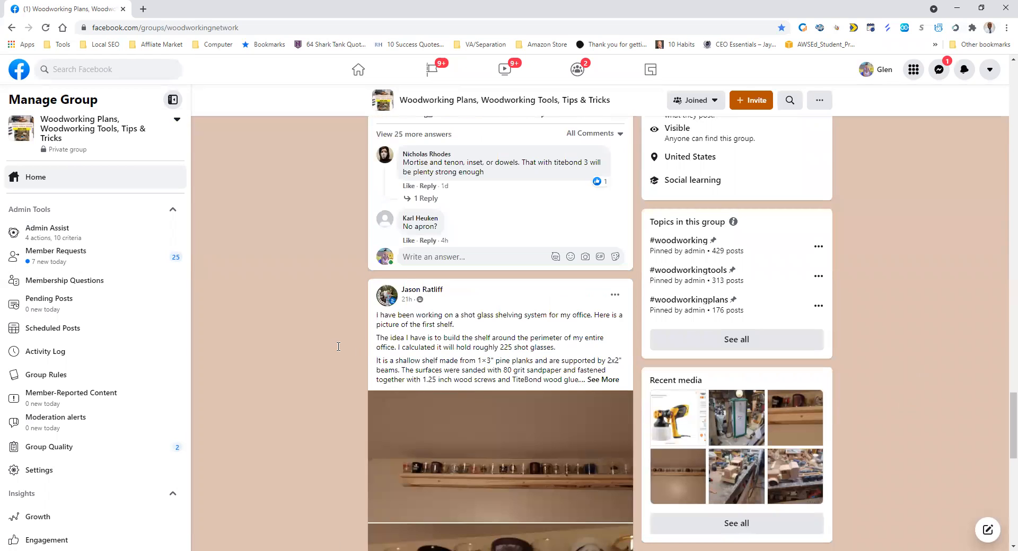
scroll(525, 317, up, 3)
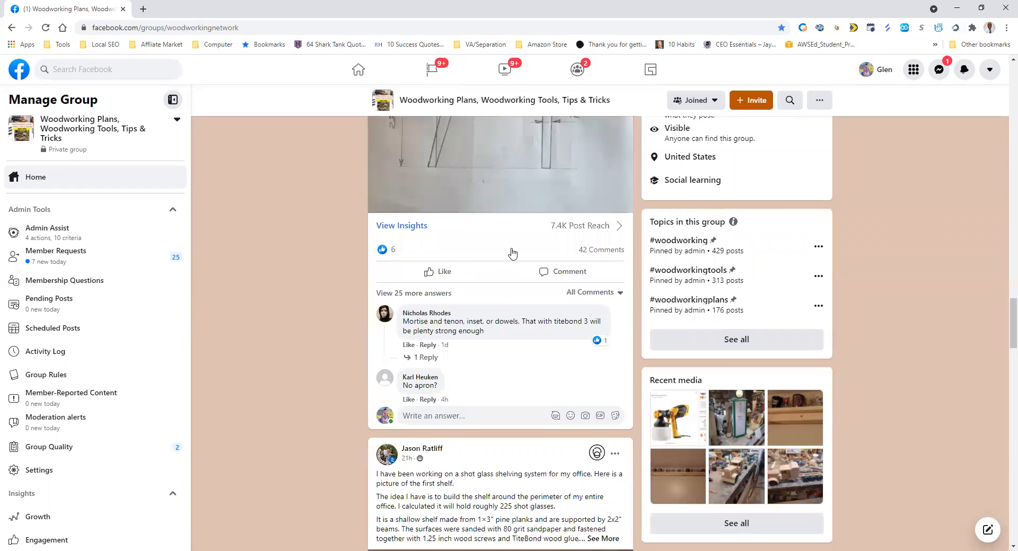
scroll(552, 256, up, 10)
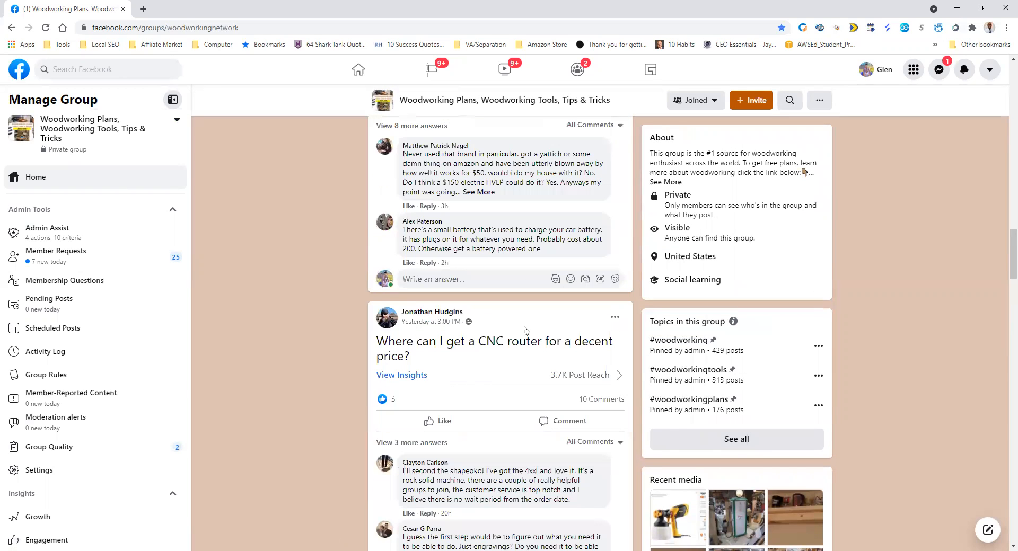
scroll(552, 324, up, 5)
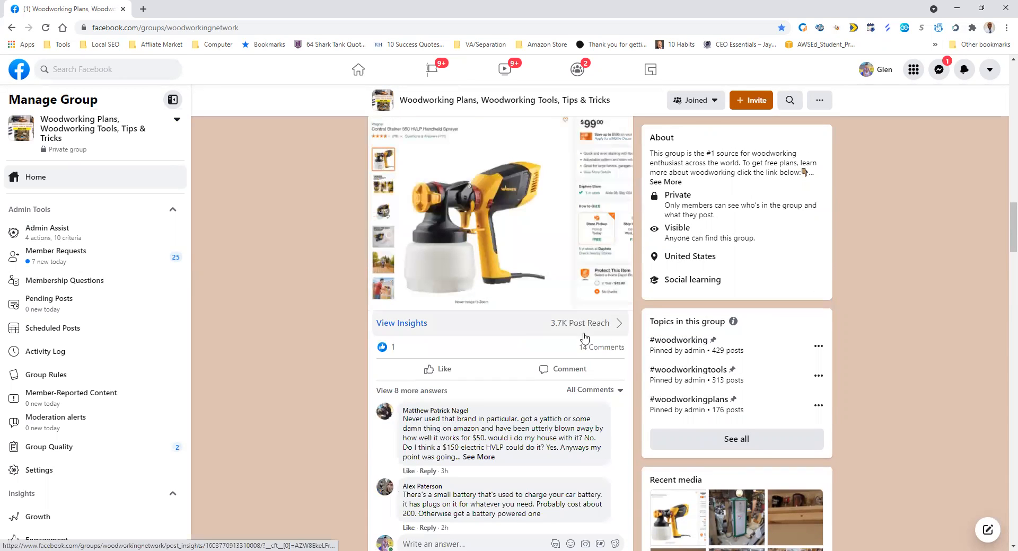
scroll(583, 340, up, 10)
scroll(572, 360, up, 15)
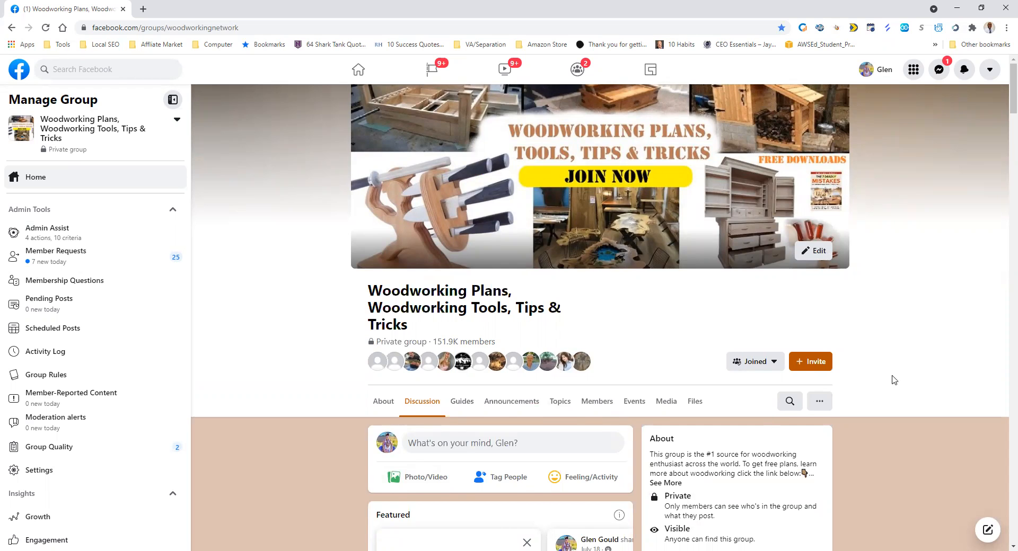
scroll(894, 380, down, 6)
scroll(916, 256, up, 6)
scroll(915, 276, down, 3)
scroll(909, 318, down, 20)
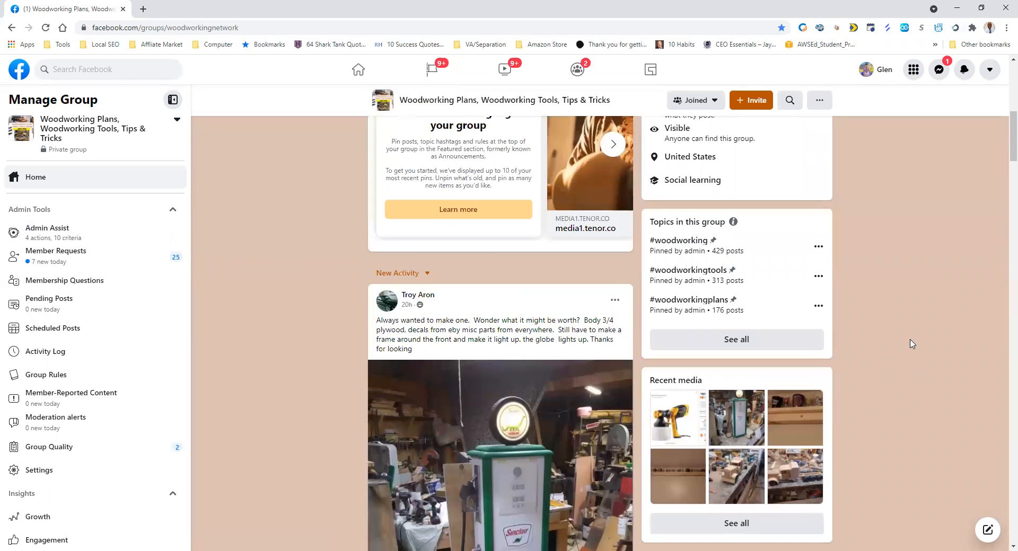
scroll(905, 358, down, 20)
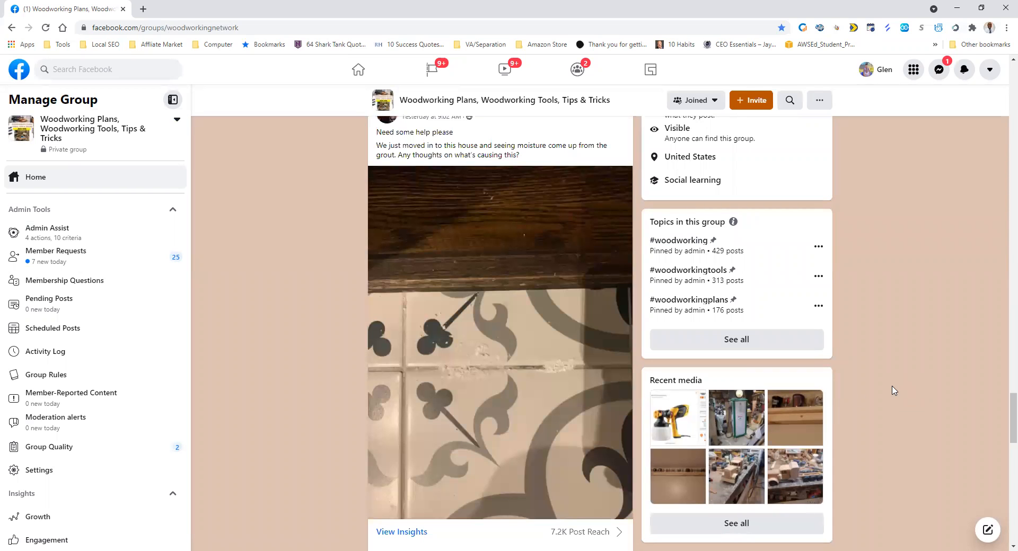
scroll(895, 391, down, 15)
scroll(339, 391, down, 12)
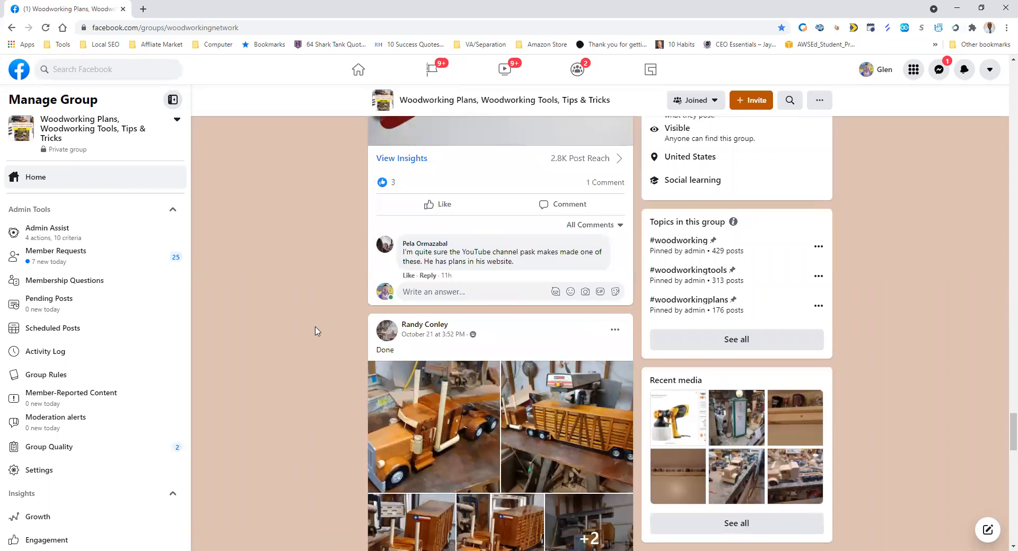
scroll(315, 331, up, 20)
scroll(398, 182, down, 20)
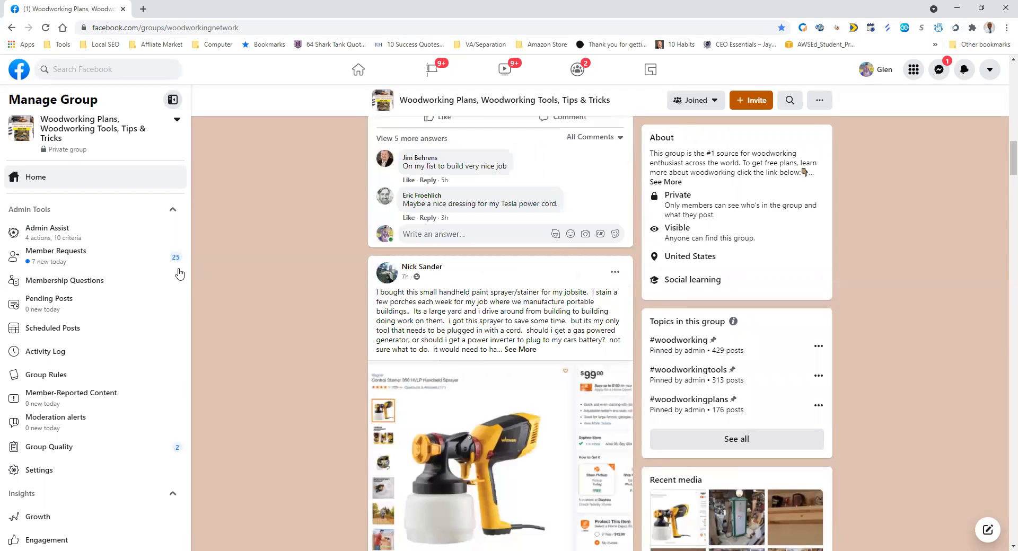
Return to Admin Assist and review the configured approve and decline criteria
click(88, 236)
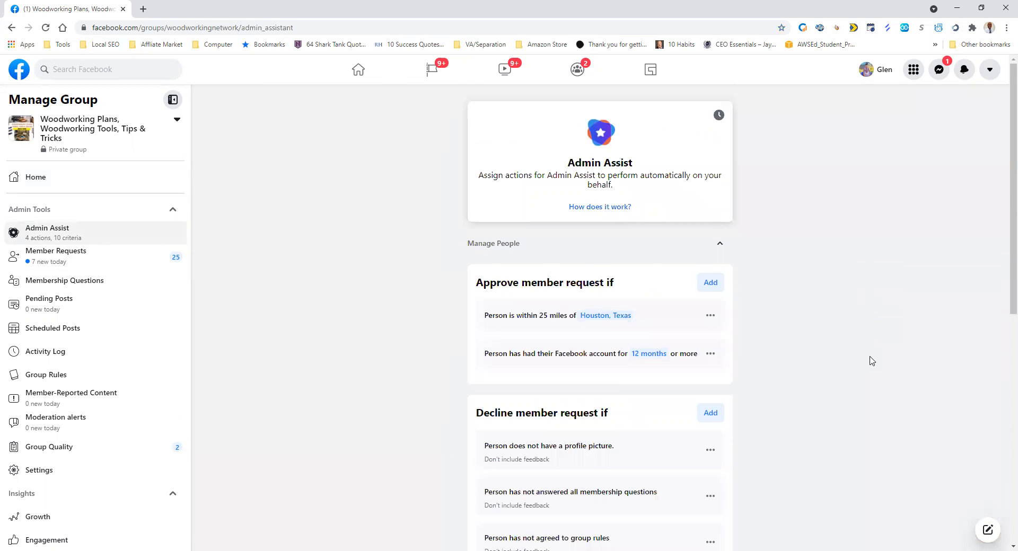
scroll(729, 338, down, 5)
scroll(556, 371, up, 4)
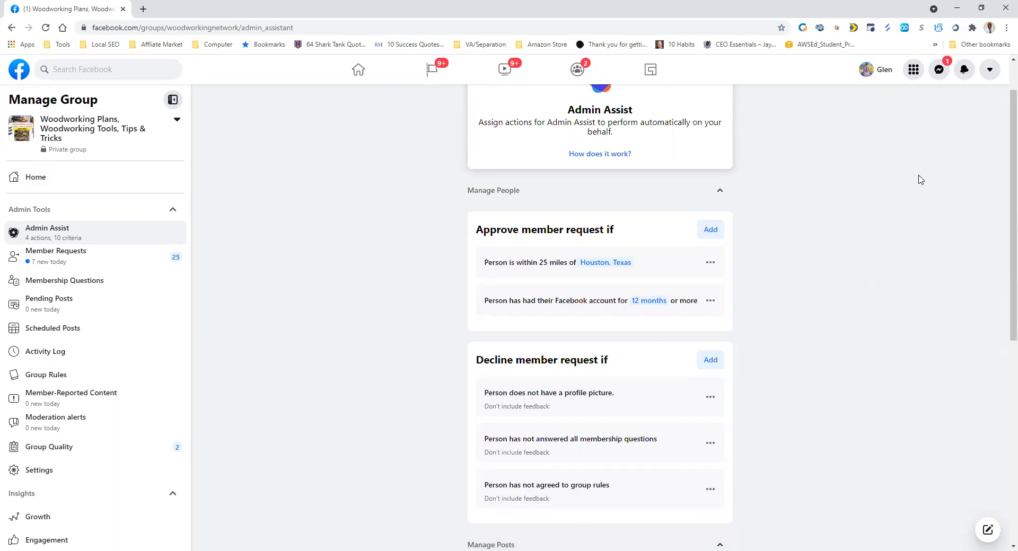
scroll(790, 305, up, 1)
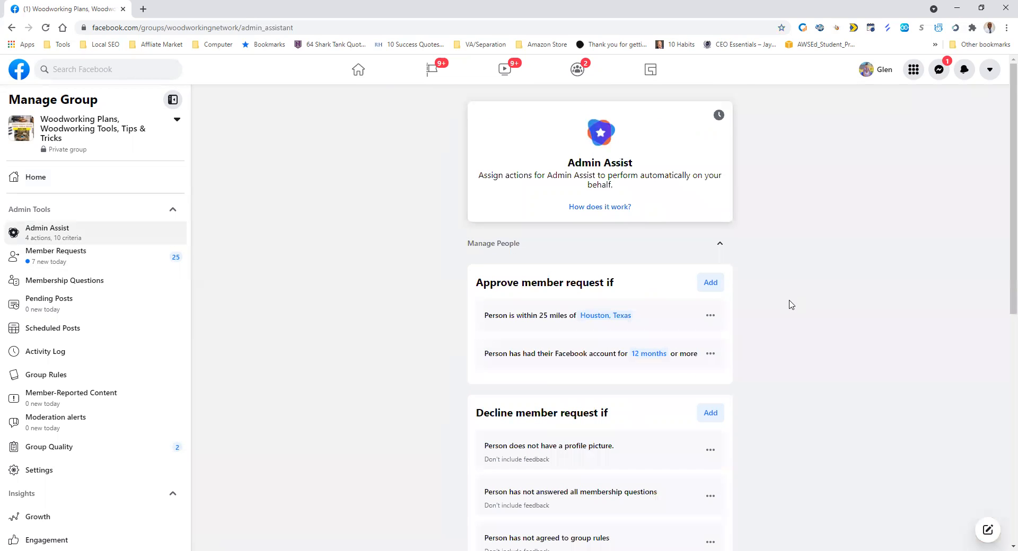